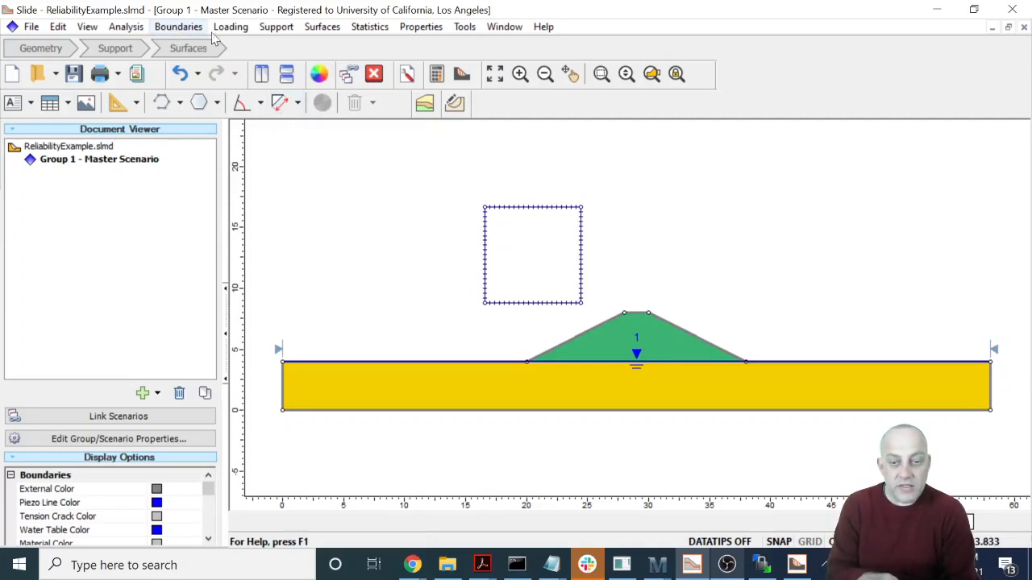
# - Draw a closed rectangular material boundary through the foundation's full depth beneath the embankment's left slope, from the left toe to about x = 27.6
pyautogui.click(40, 47)
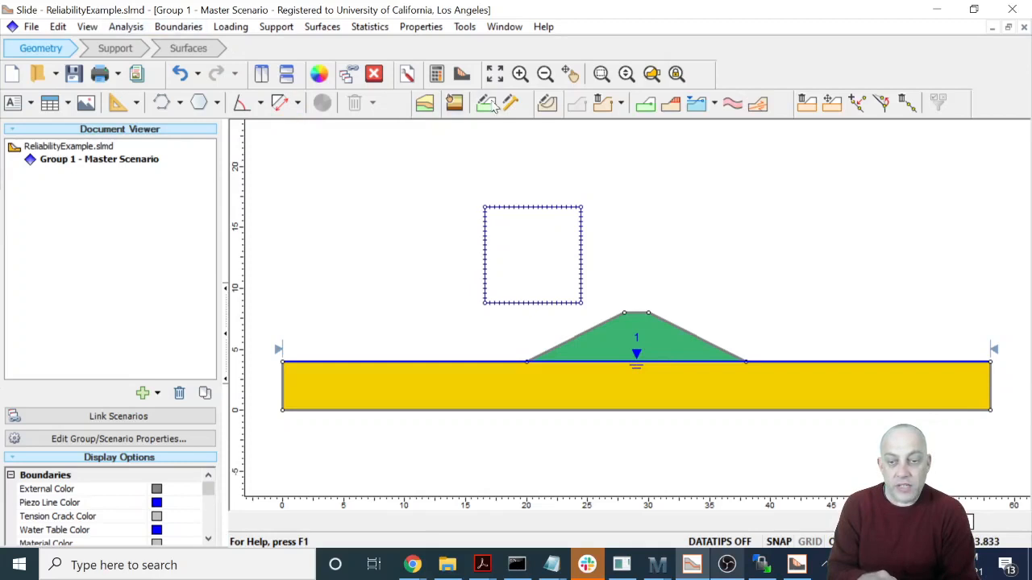
pyautogui.click(643, 103)
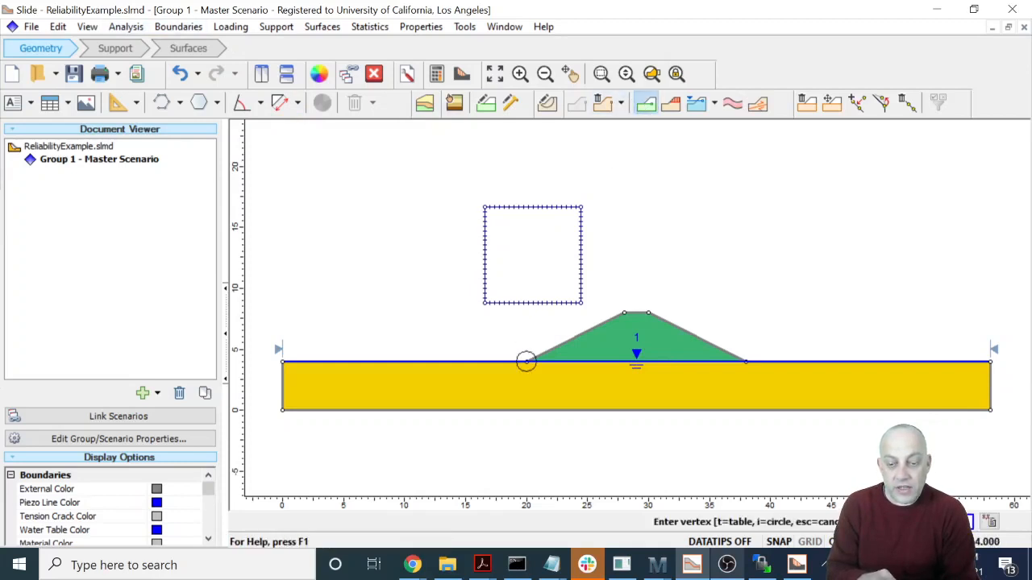
pyautogui.click(526, 362)
pyautogui.click(527, 410)
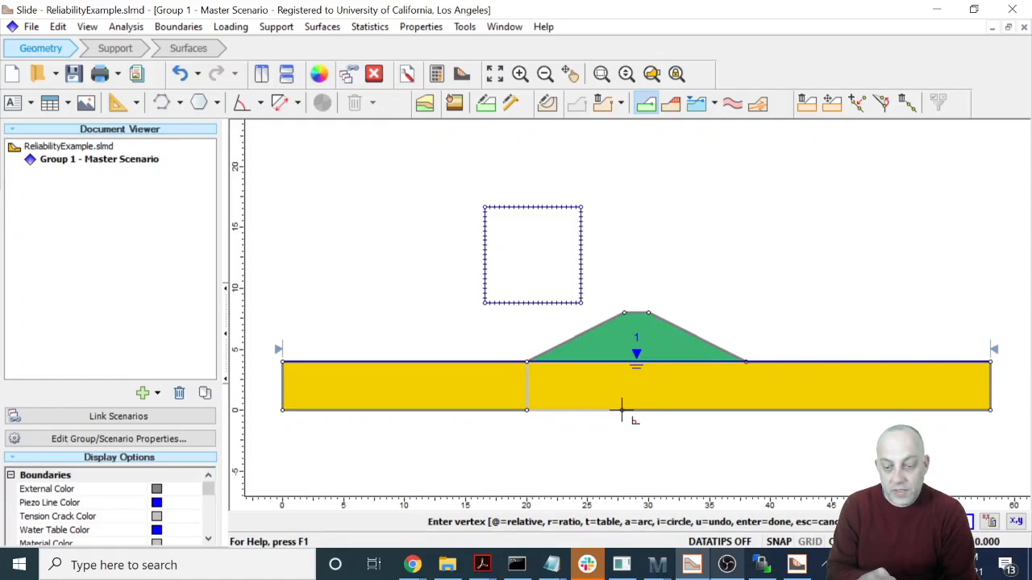
pyautogui.click(619, 410)
pyautogui.click(619, 362)
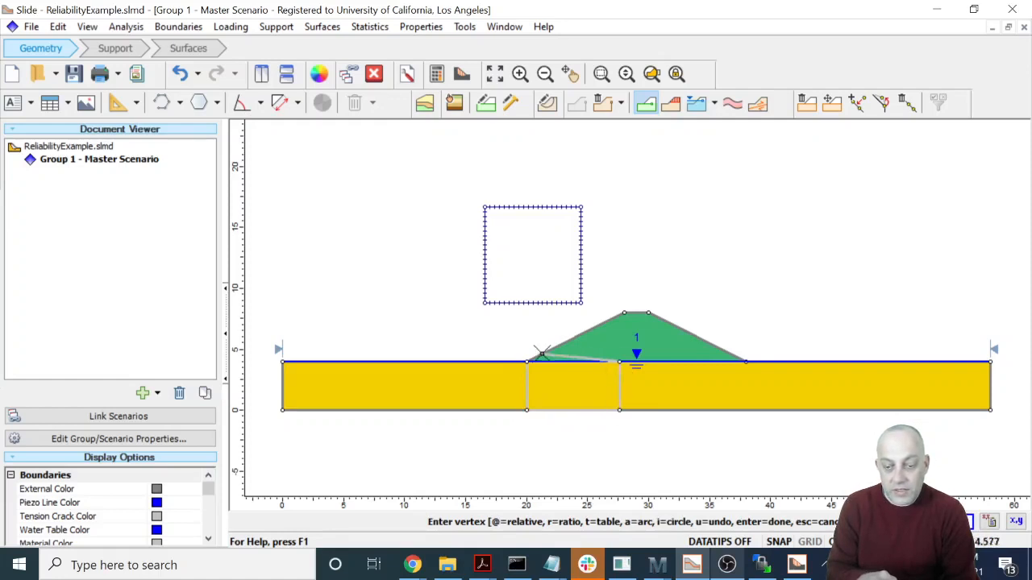
pyautogui.click(526, 362)
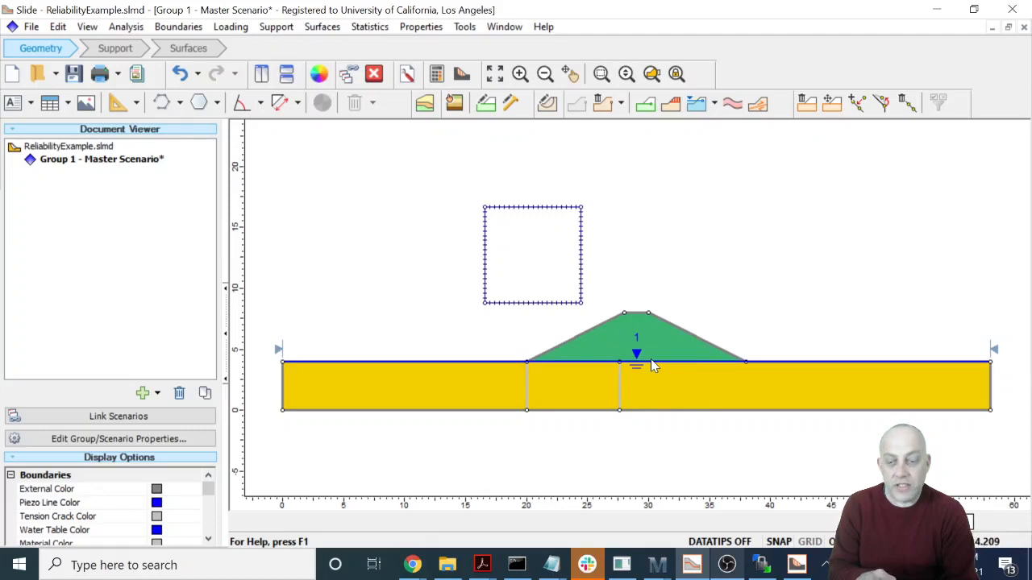
# - Delete the right vertical segment of the added material boundary, and undo the boundary edits to restore the original foundation layer
pyautogui.rightClick(621, 393)
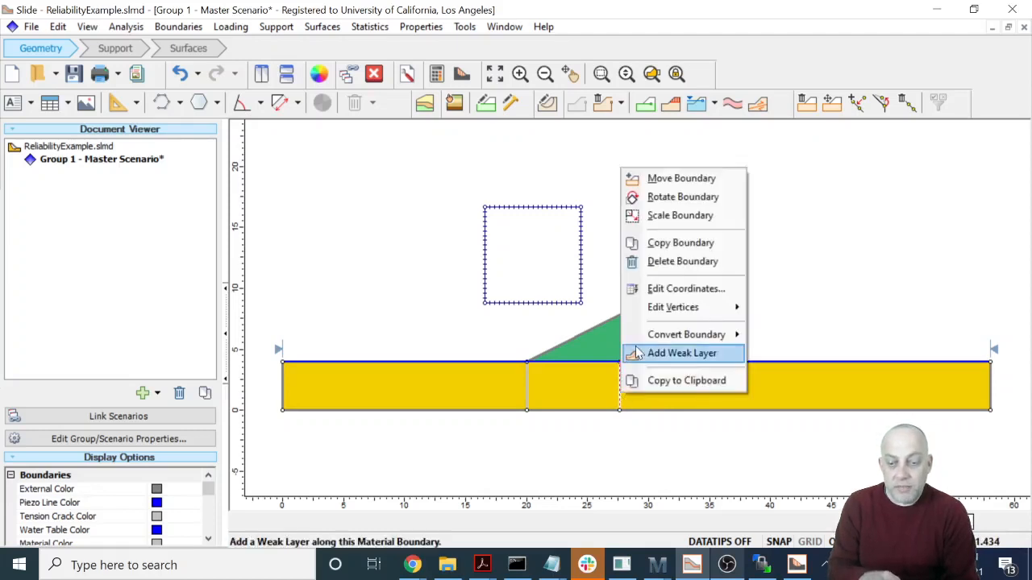
pyautogui.click(677, 263)
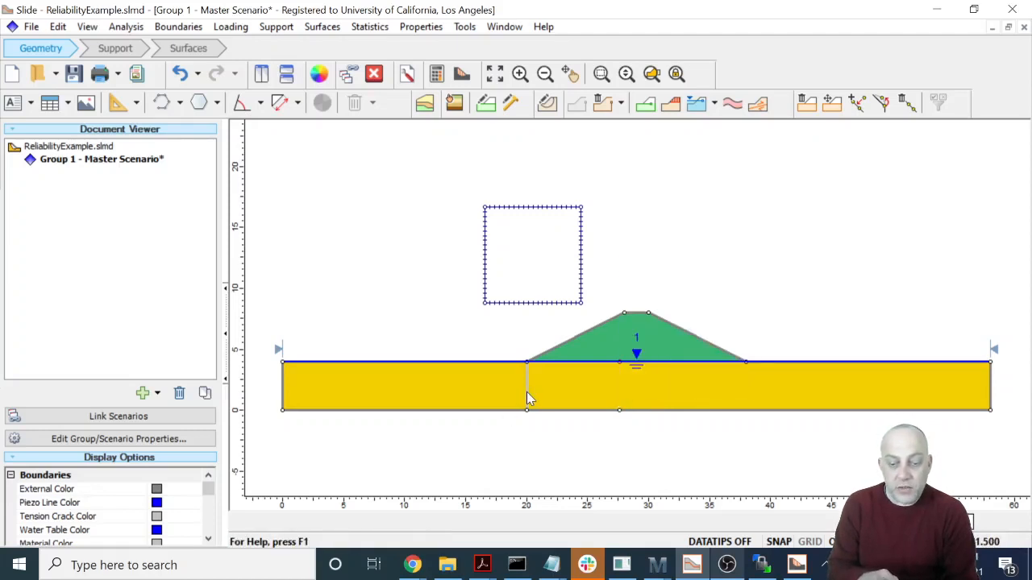
pyautogui.rightClick(526, 392)
pyautogui.click(540, 444)
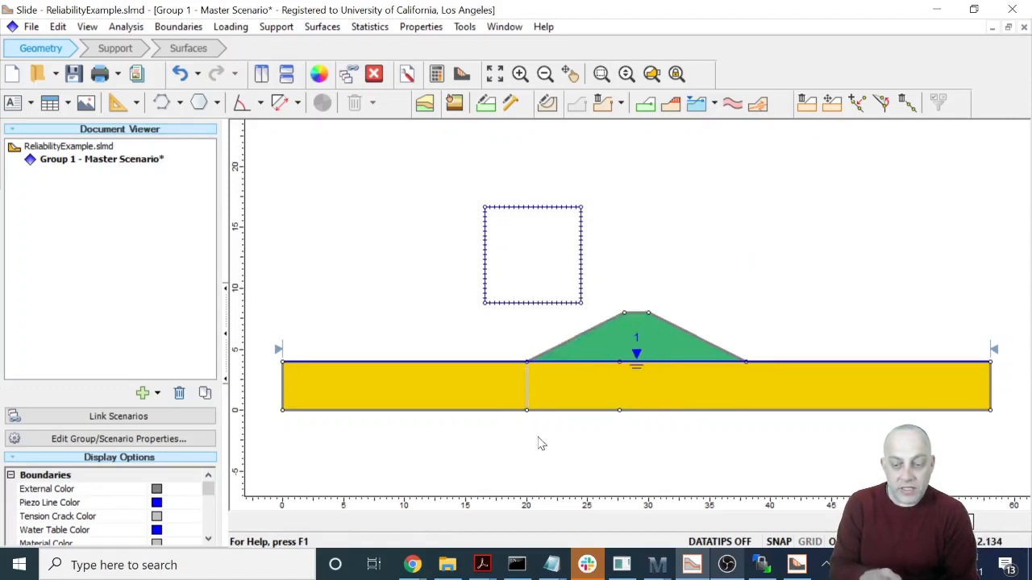
pyautogui.hotkey('ctrl', 'z')
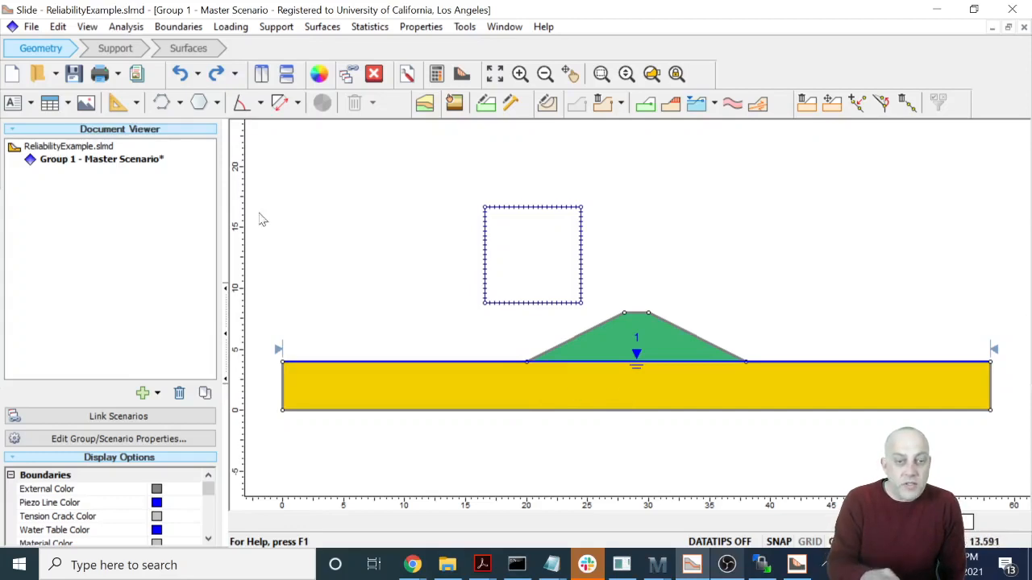
# - Turn off the advanced groundwater option in the project settings
pyautogui.click(125, 27)
pyautogui.click(133, 46)
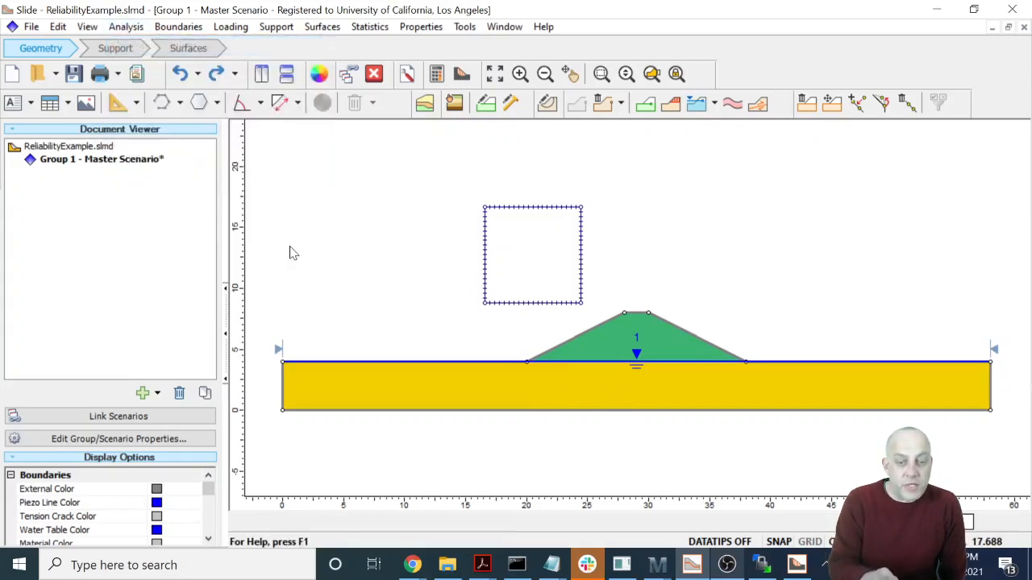
pyautogui.click(425, 200)
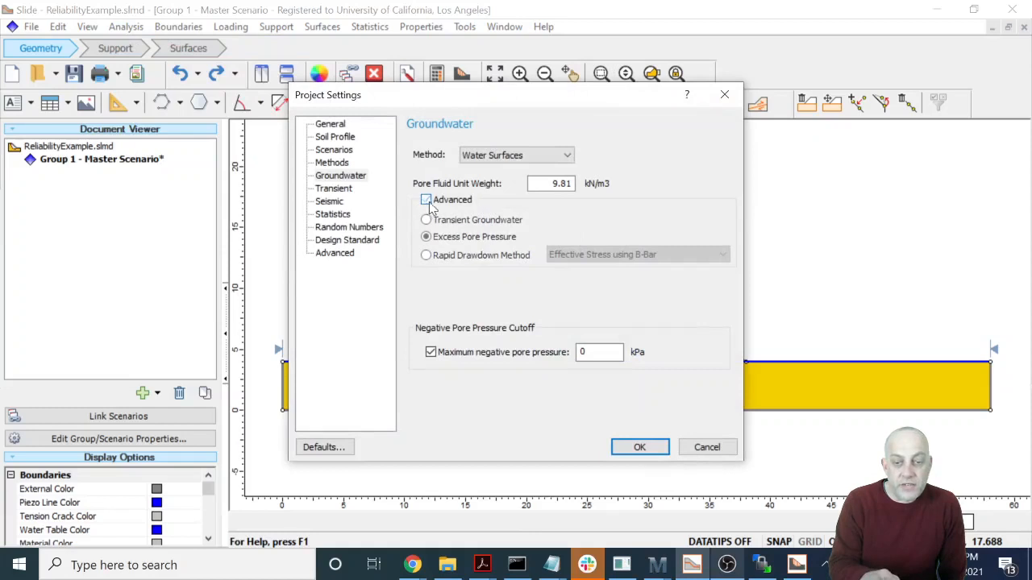
pyautogui.click(639, 447)
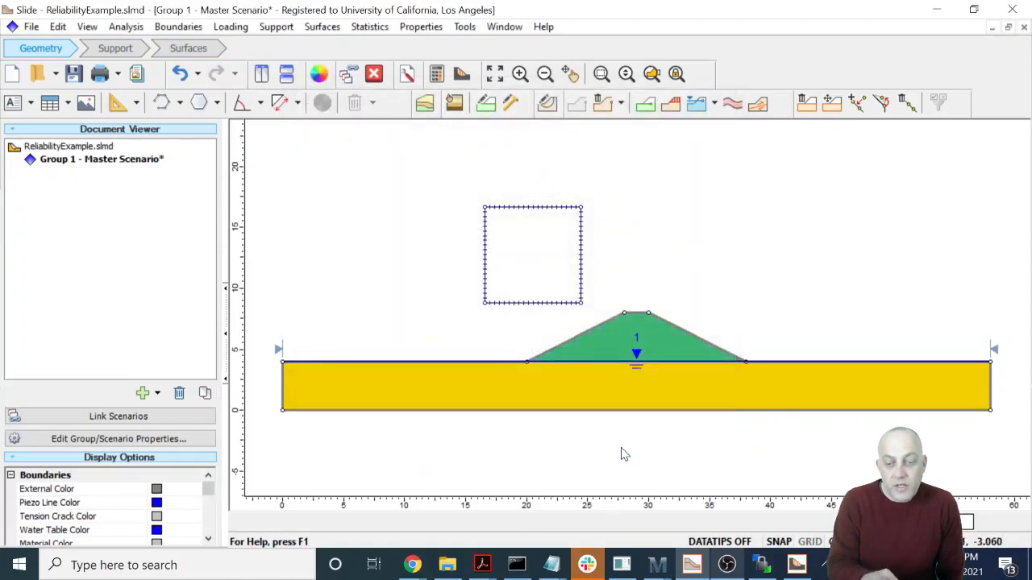
# - Set the foundation material's strength type to SHANSEP and its S parameter to 0.2
pyautogui.rightClick(610, 401)
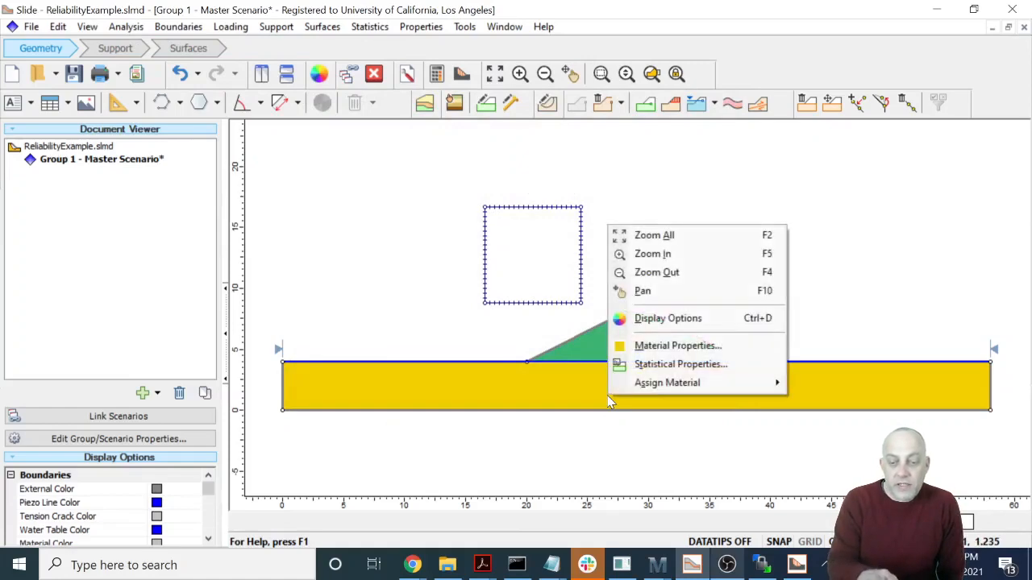
pyautogui.click(672, 346)
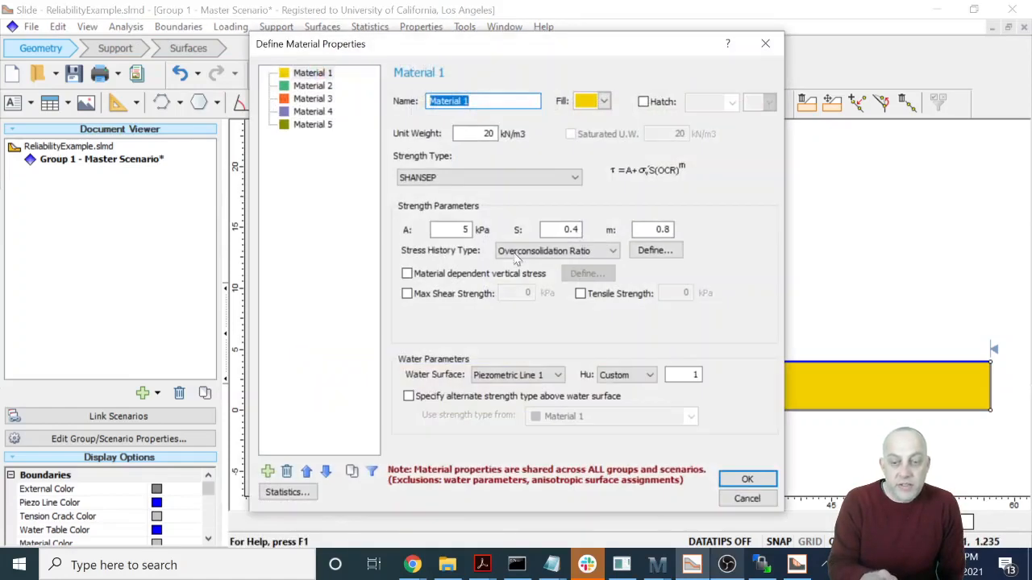
pyautogui.click(463, 177)
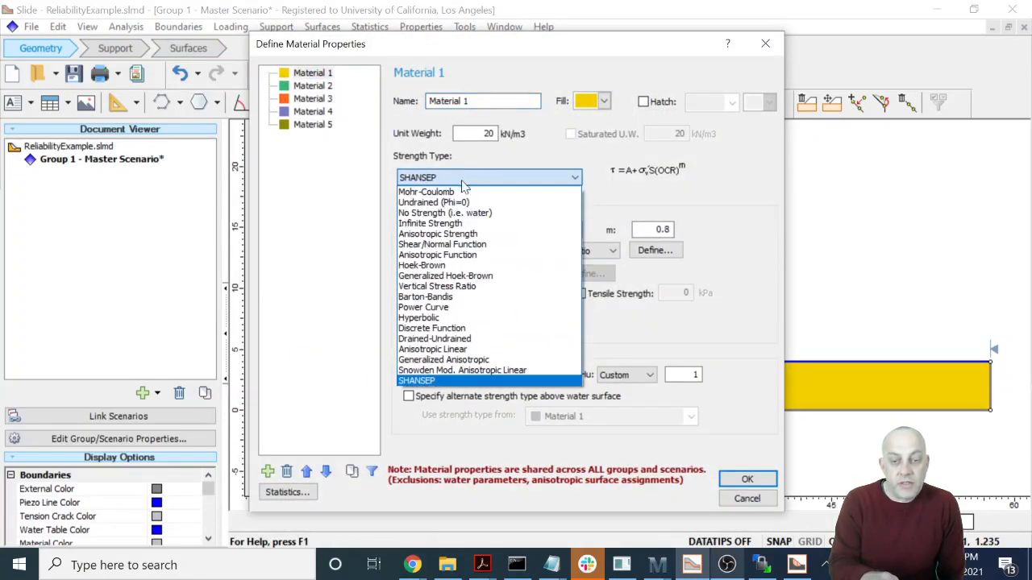
pyautogui.click(418, 382)
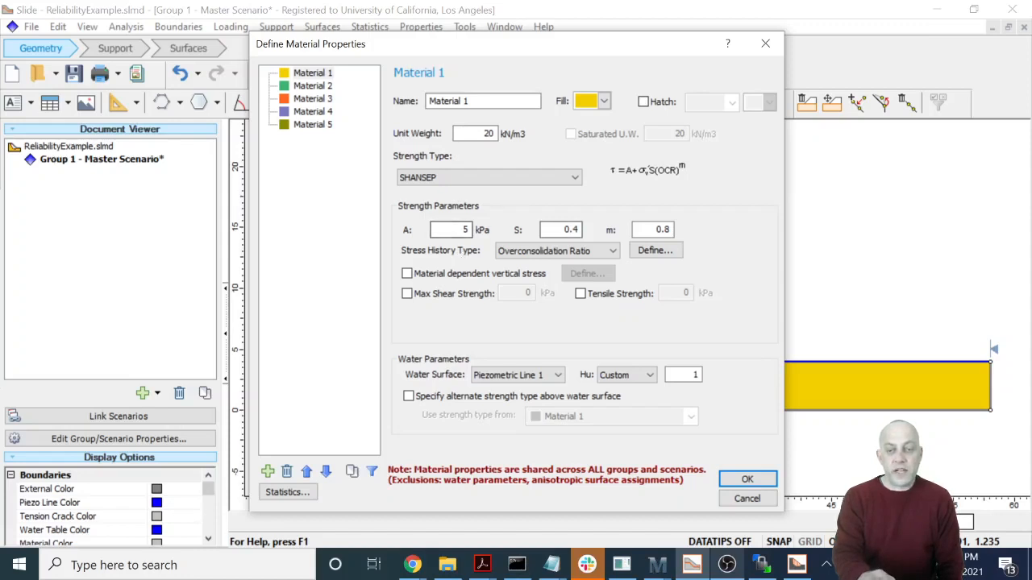
pyautogui.moveTo(580, 230); pyautogui.dragTo(571, 230)
pyautogui.write('2')
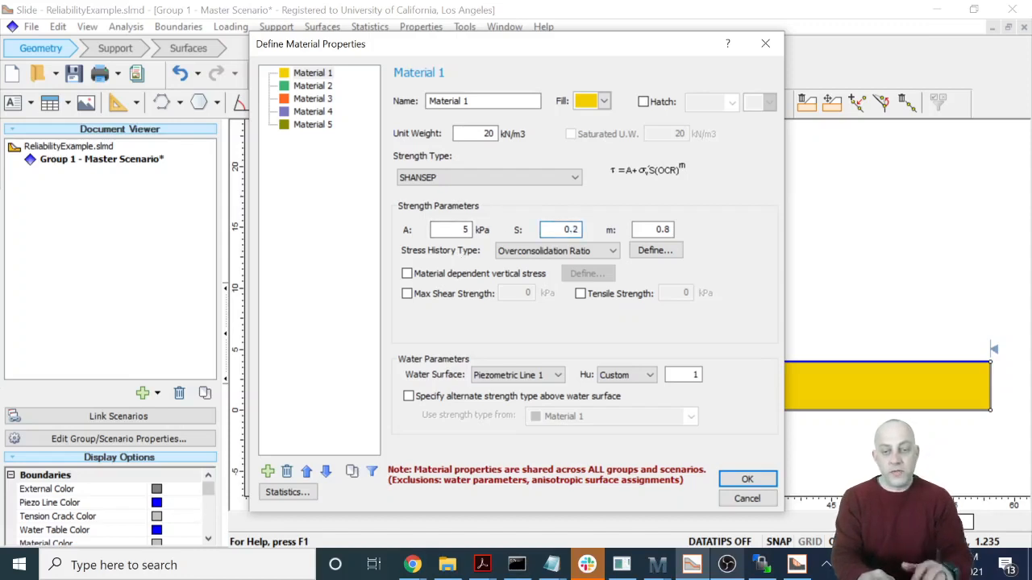
pyautogui.click(637, 232)
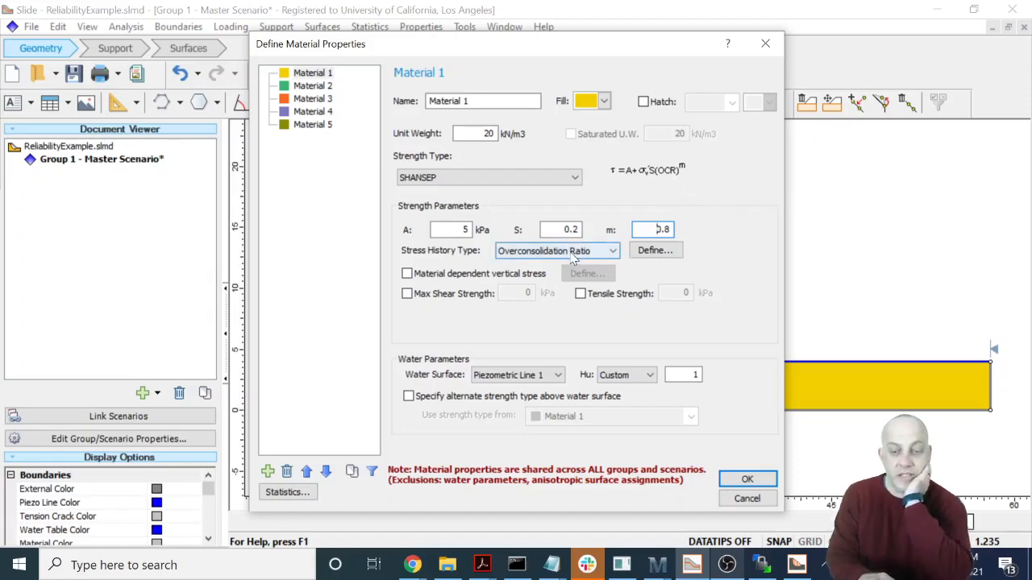
# - Define a constant overconsolidation ratio of 1.2 for the foundation material and apply its properties
pyautogui.click(657, 252)
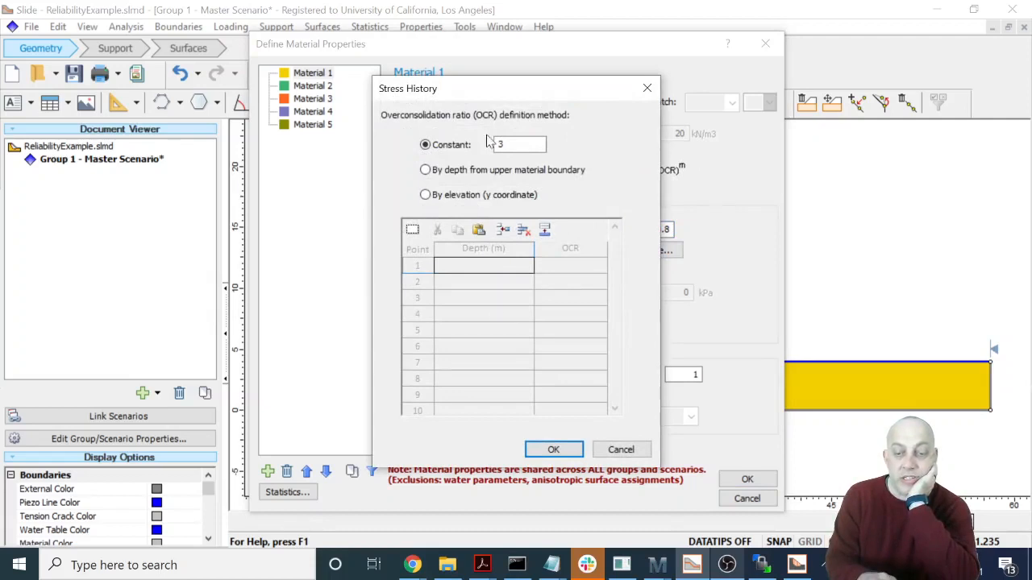
pyautogui.write('1')
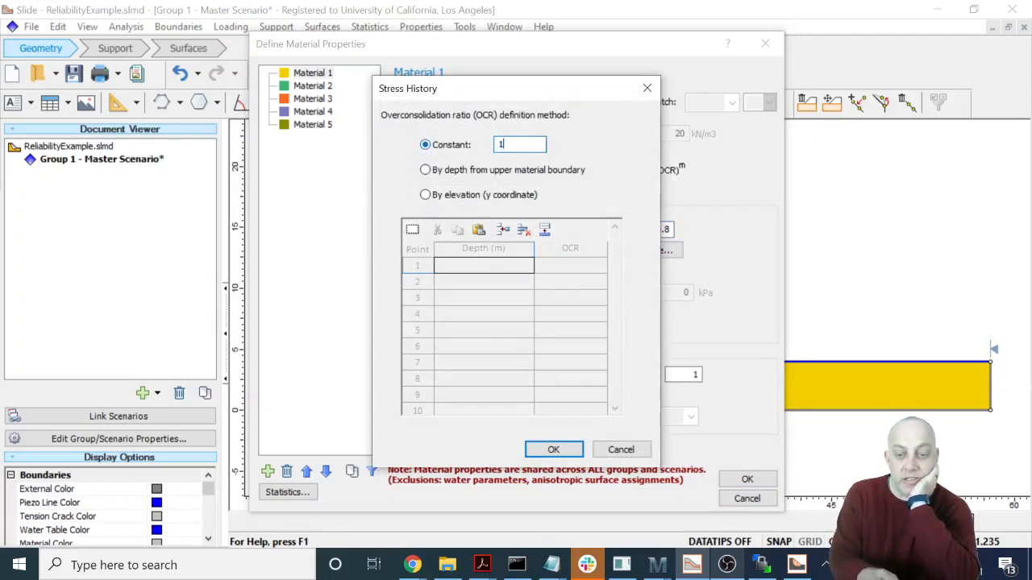
pyautogui.write('.')
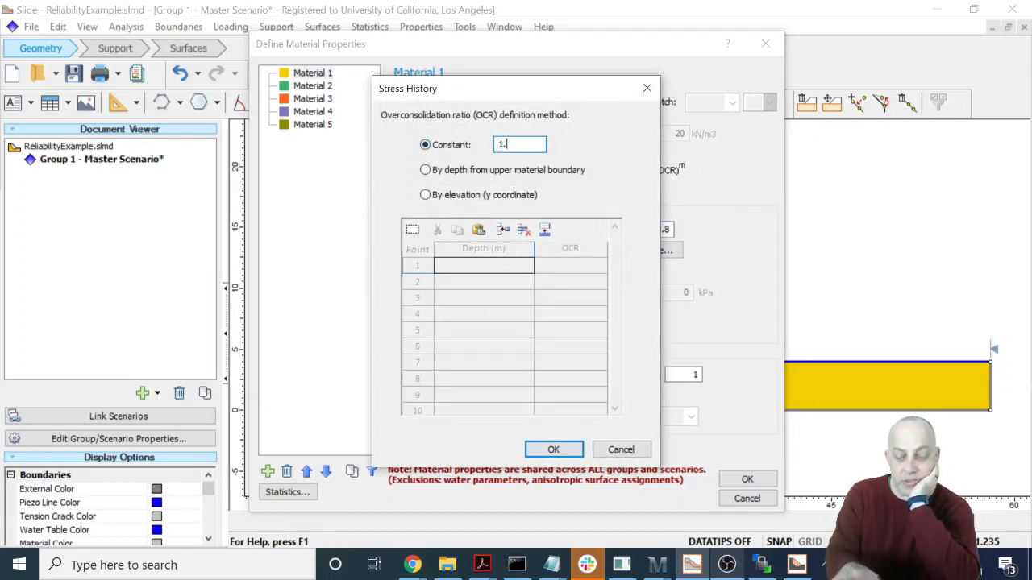
pyautogui.write('2')
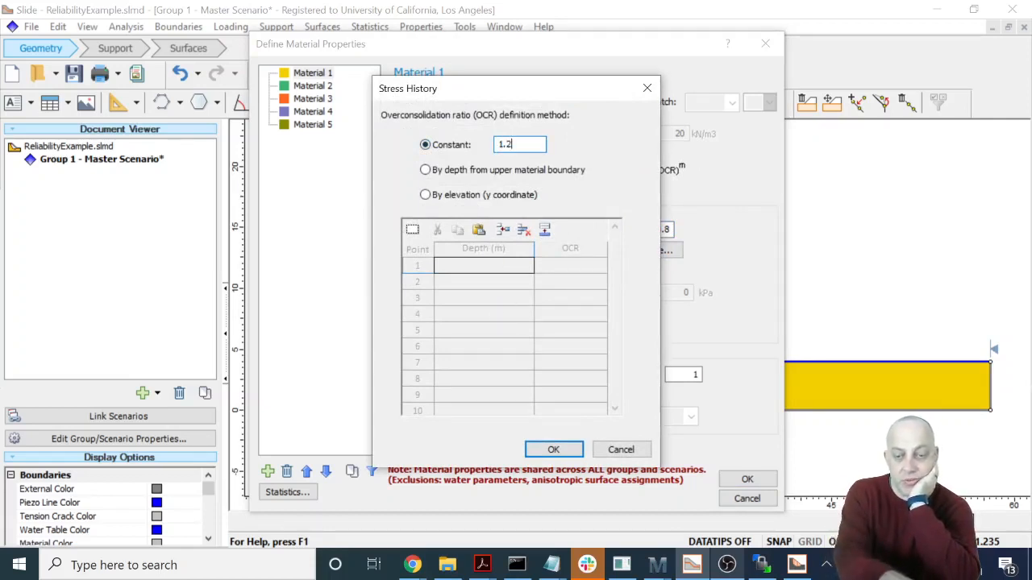
pyautogui.click(556, 449)
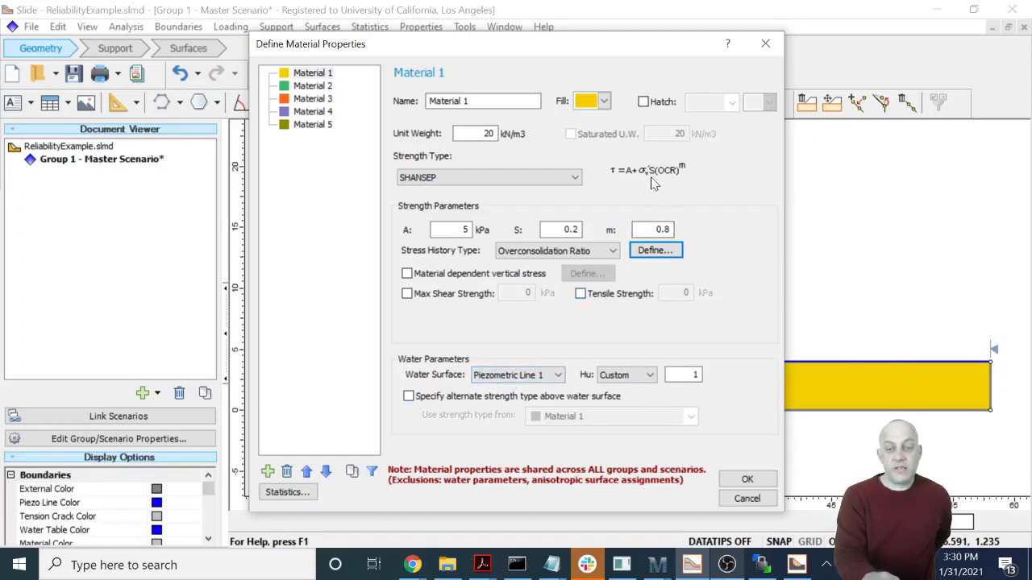
pyautogui.moveTo(652, 375)
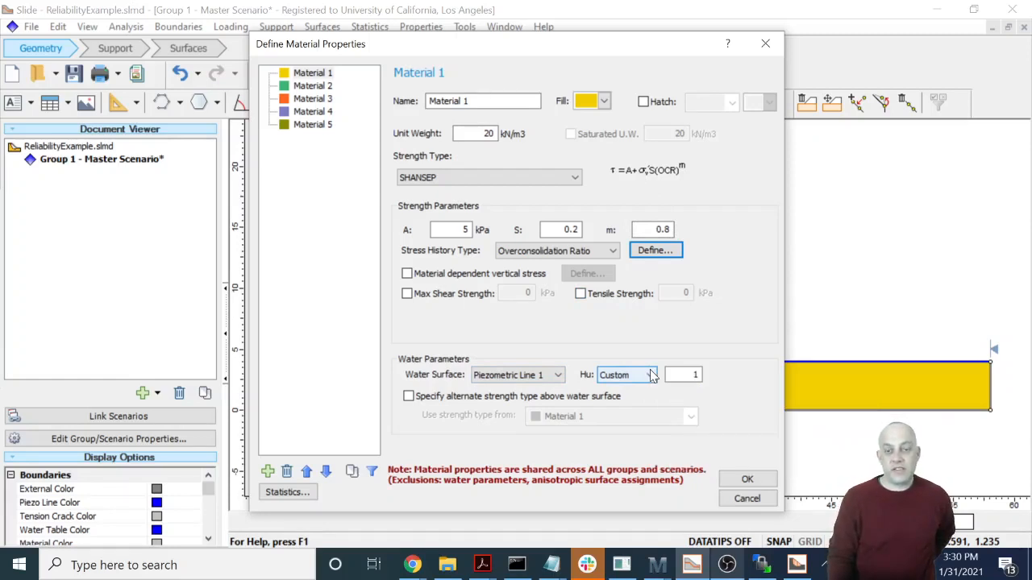
pyautogui.click(747, 480)
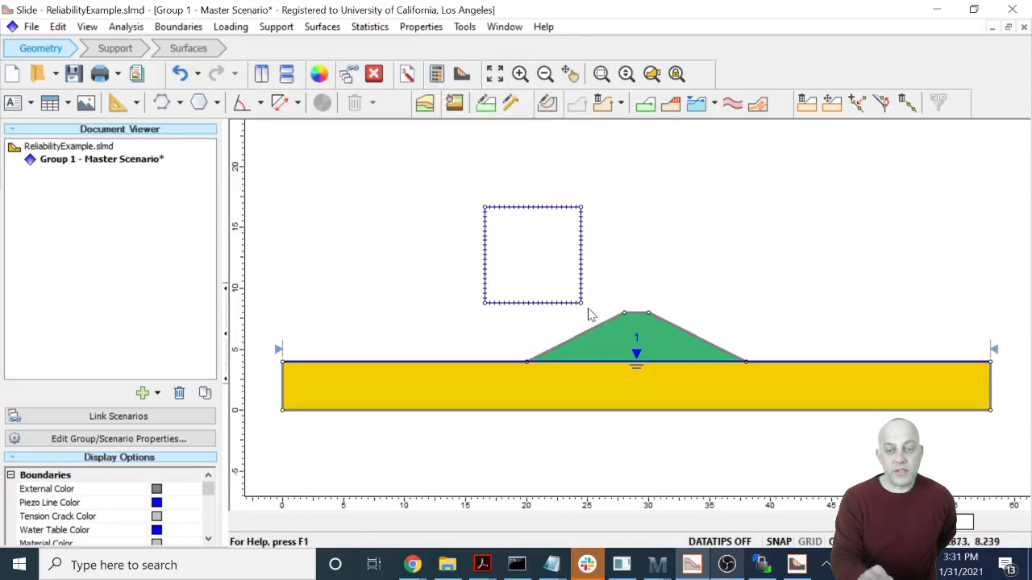
# - Review the embankment material's strength and water parameters
pyautogui.rightClick(667, 357)
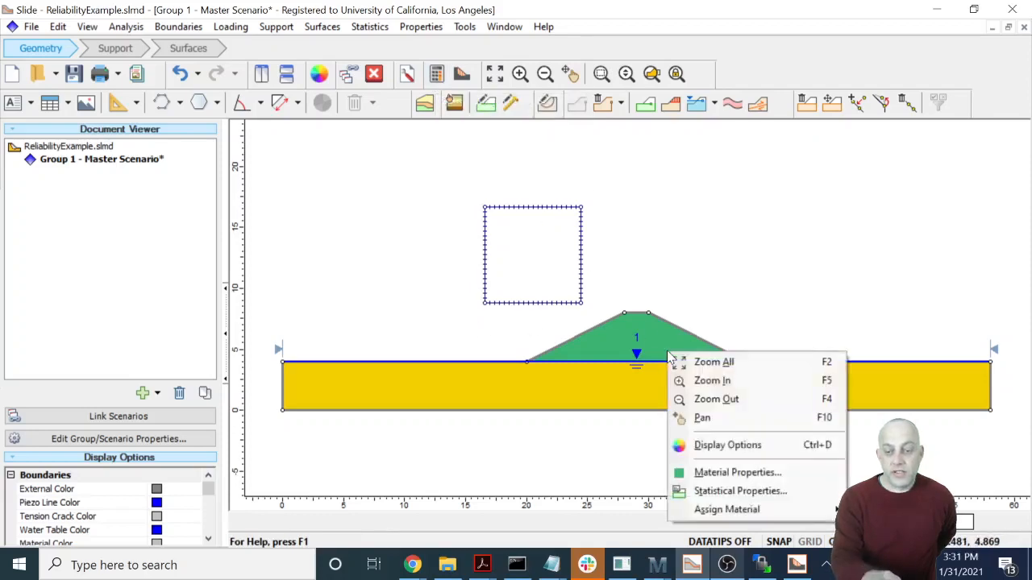
pyautogui.click(725, 472)
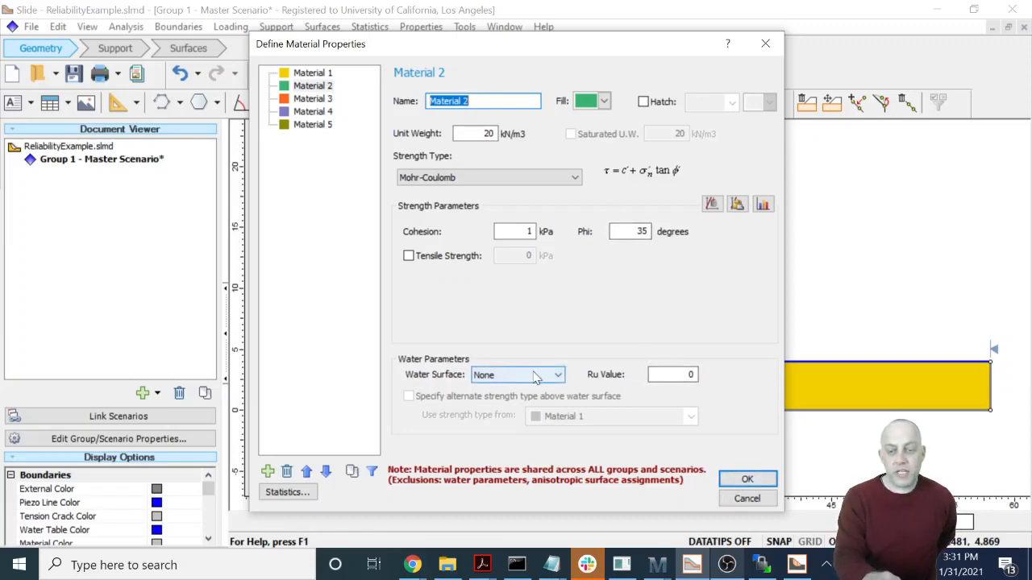
pyautogui.click(740, 481)
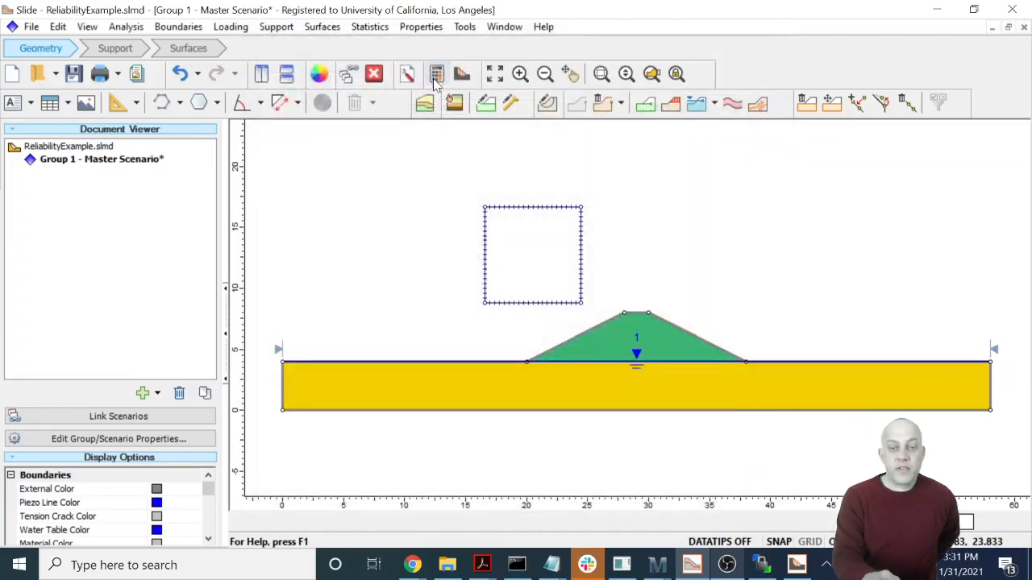
# - Save and compute the slope stability analysis, and open its results in SlideInterpret
pyautogui.click(435, 74)
pyautogui.click(553, 315)
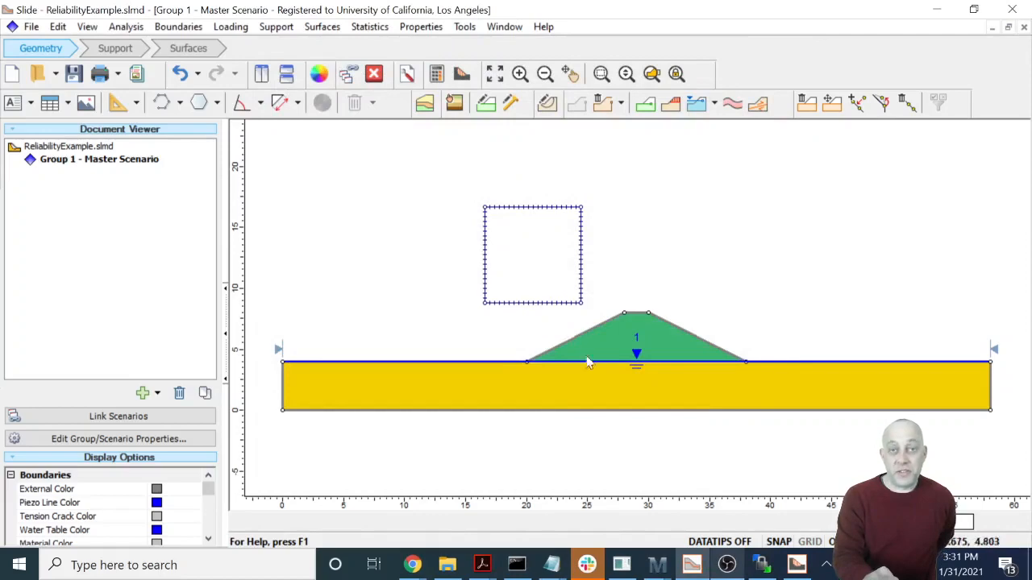
pyautogui.click(469, 79)
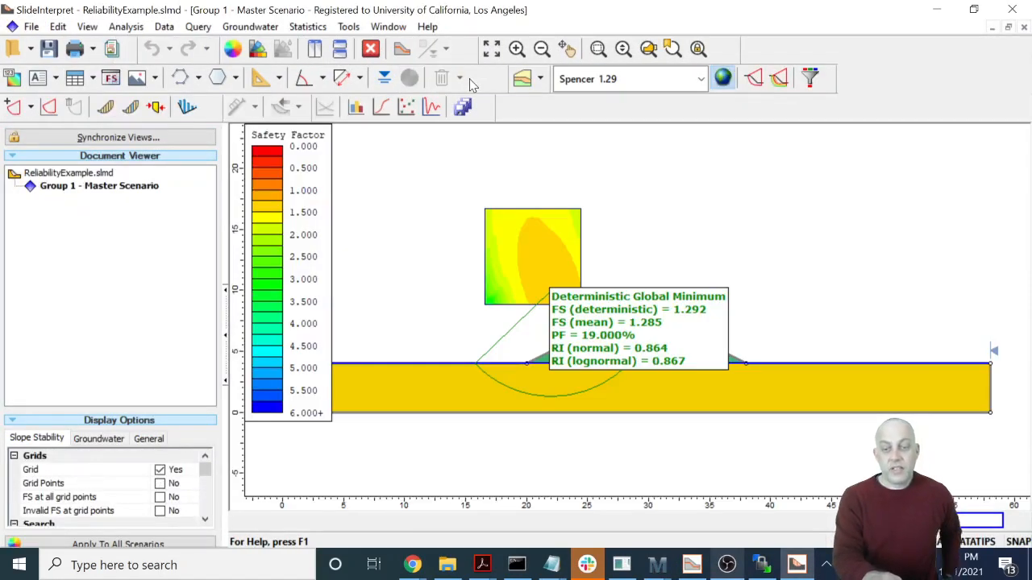
pyautogui.moveTo(730, 353)
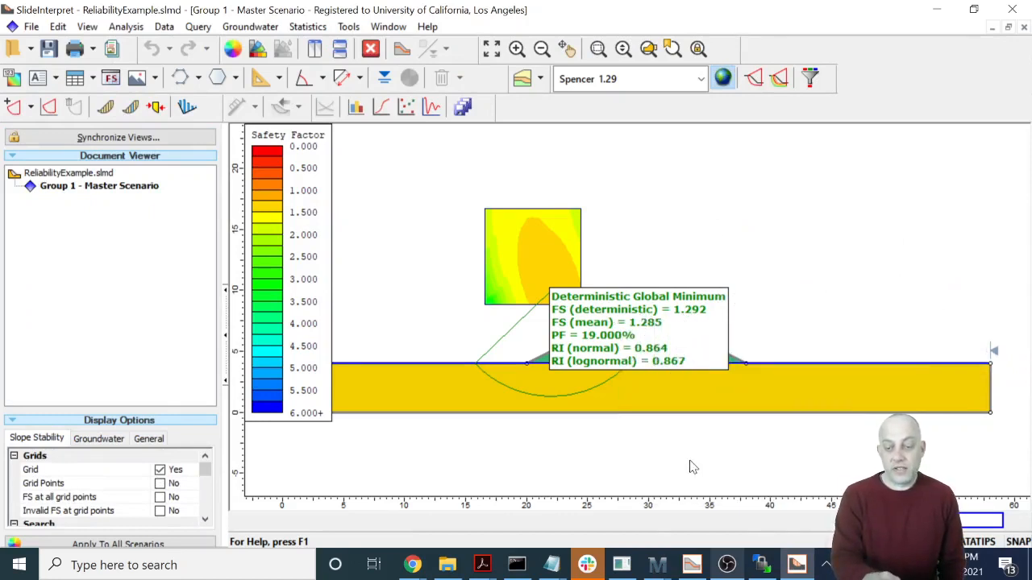
# - Switch to the Slide modeler and turn off Probabilistic Analysis in the project's statistics settings
pyautogui.click(692, 564)
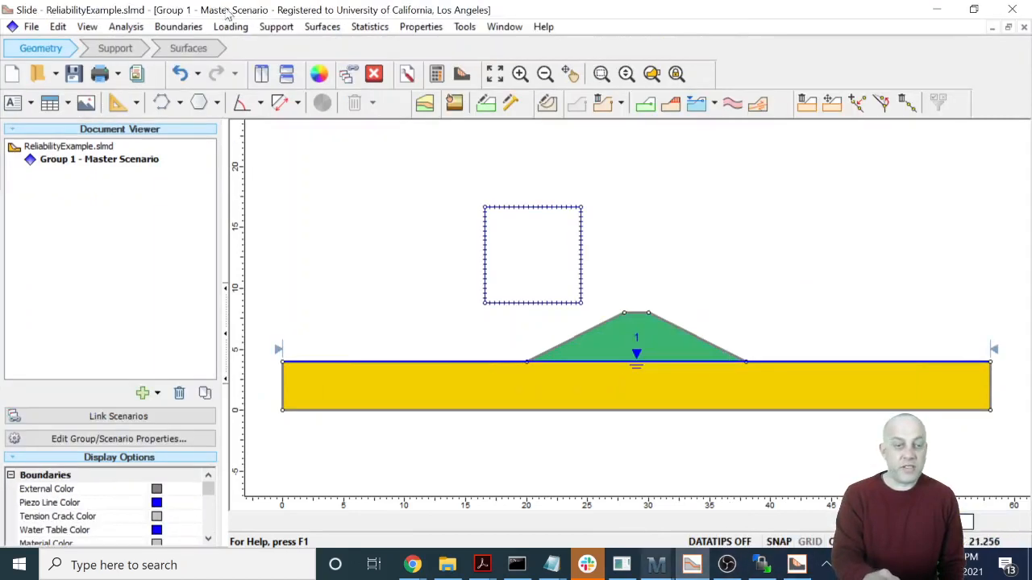
pyautogui.click(142, 28)
pyautogui.click(142, 44)
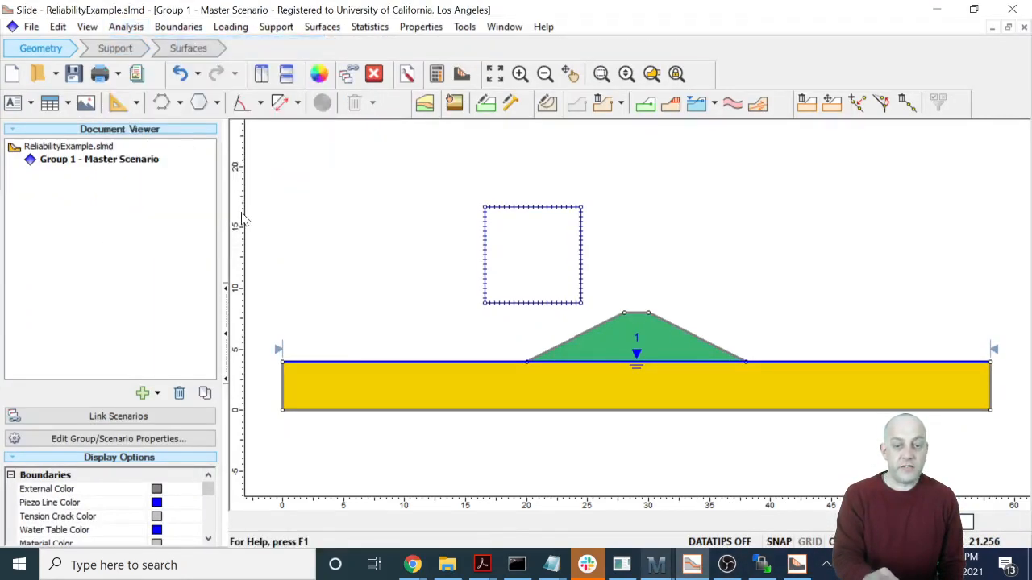
pyautogui.click(333, 215)
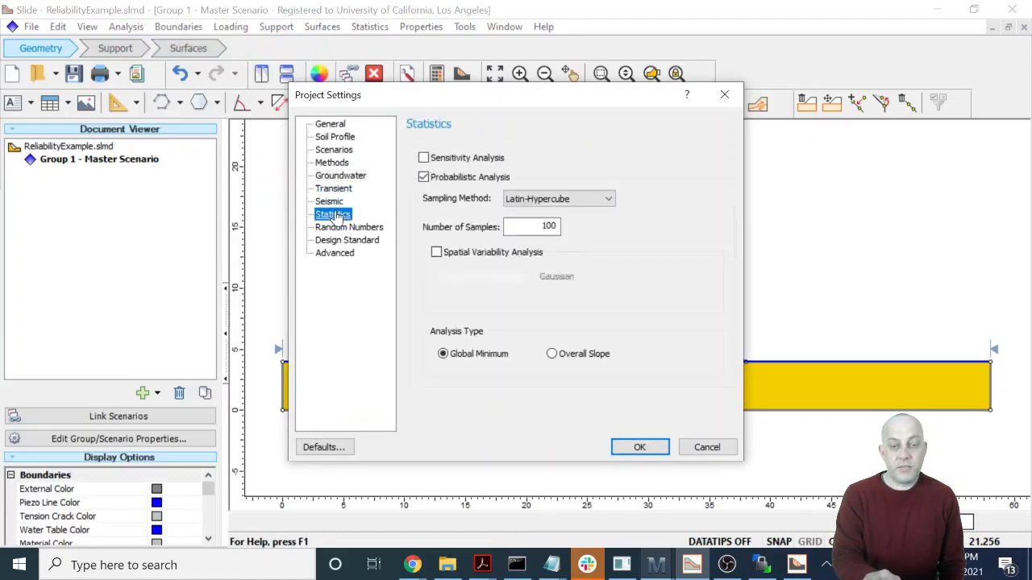
pyautogui.click(424, 178)
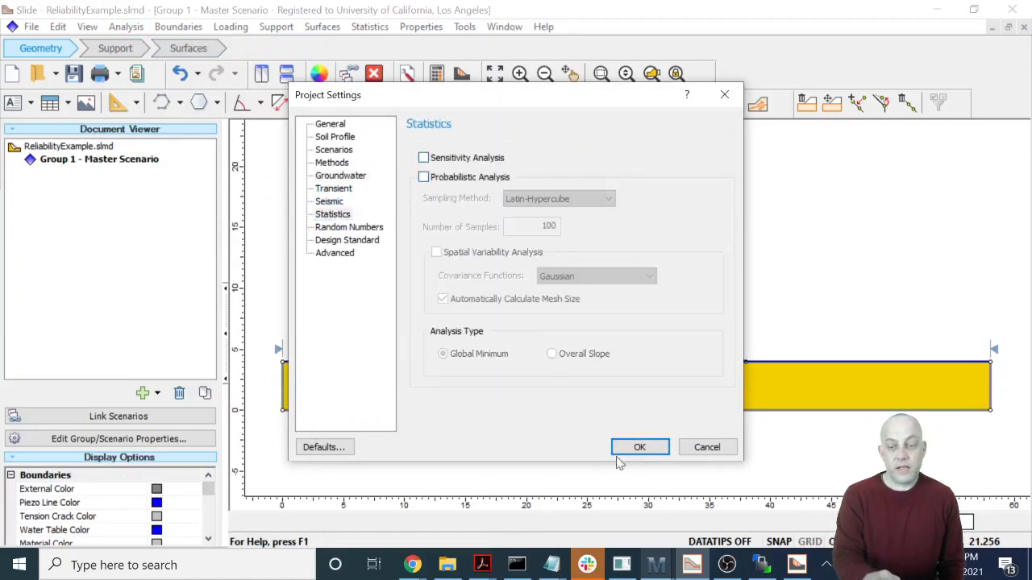
pyautogui.click(650, 446)
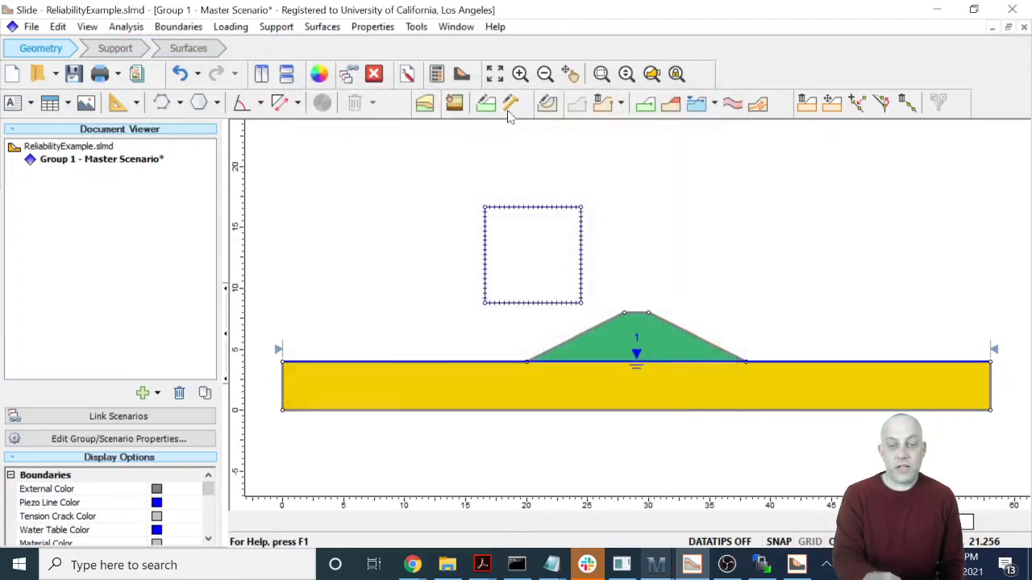
# - Save and recompute the slope stability analysis, close the outdated results window, and open the fresh results in SlideInterpret
pyautogui.click(439, 75)
pyautogui.click(559, 316)
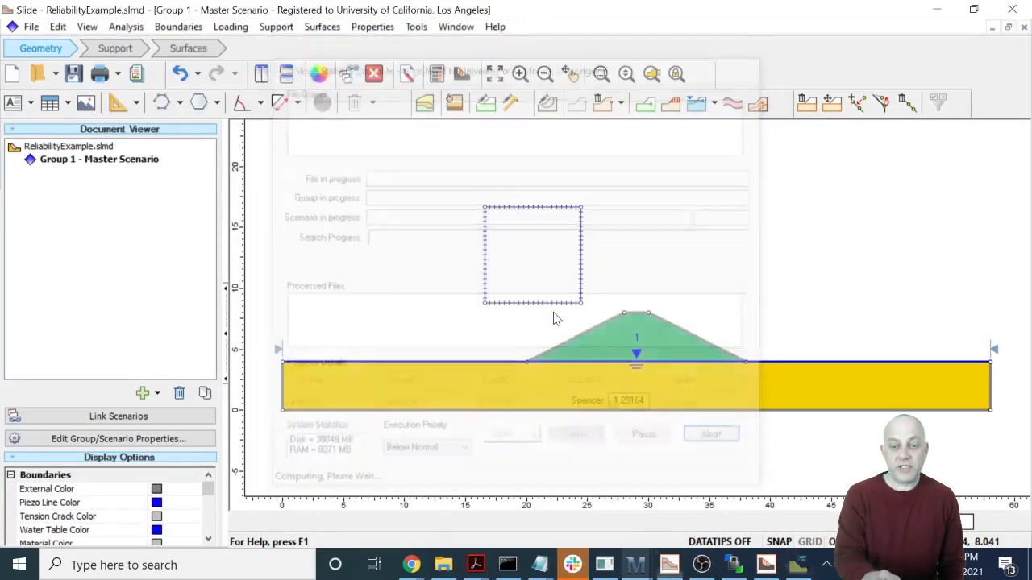
pyautogui.click(461, 73)
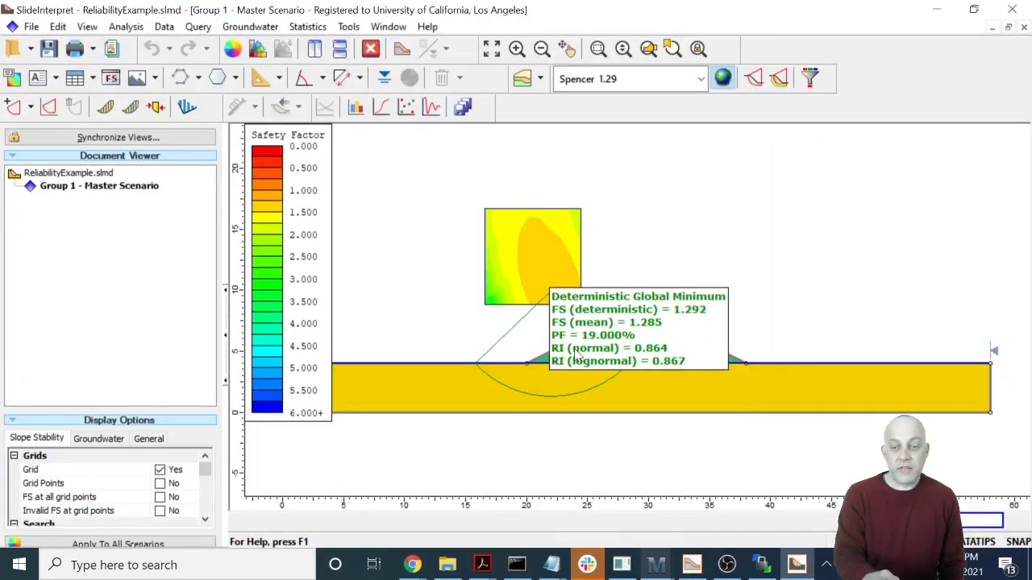
pyautogui.click(1012, 9)
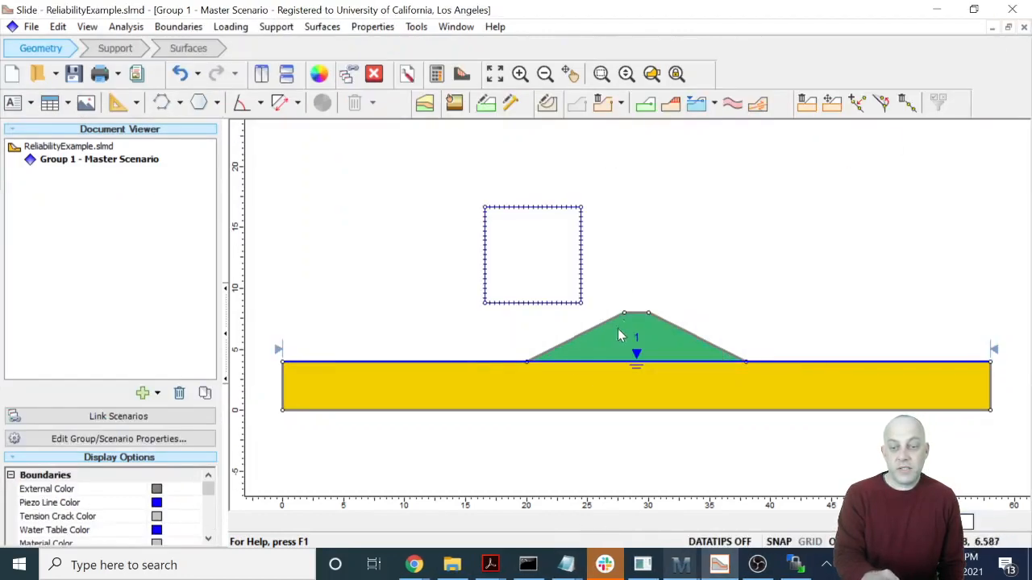
pyautogui.click(463, 75)
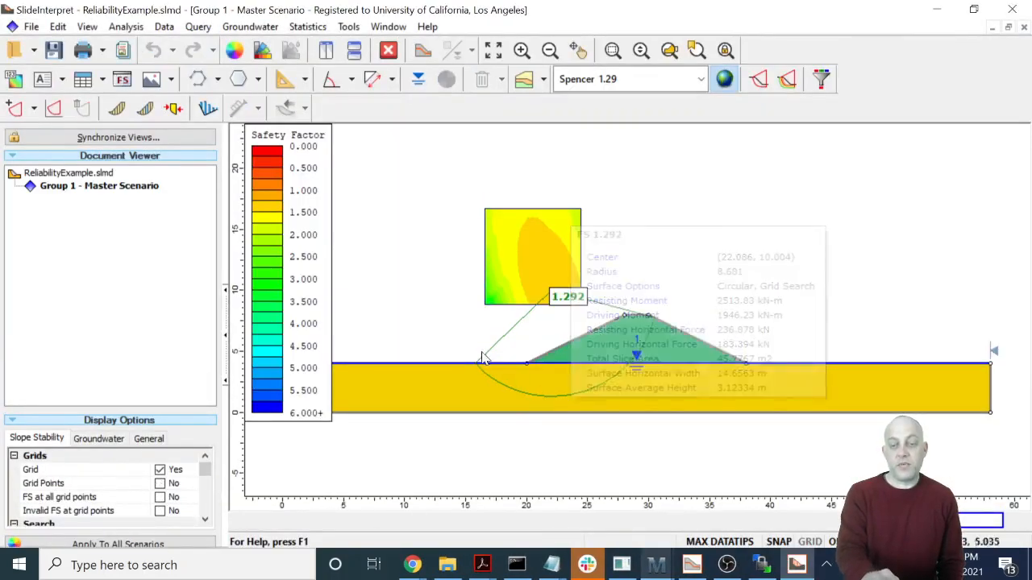
# - Examine the shear strength contours of the foundation beneath and beside the embankment in the Property Viewer, and close it
pyautogui.moveTo(659, 364)
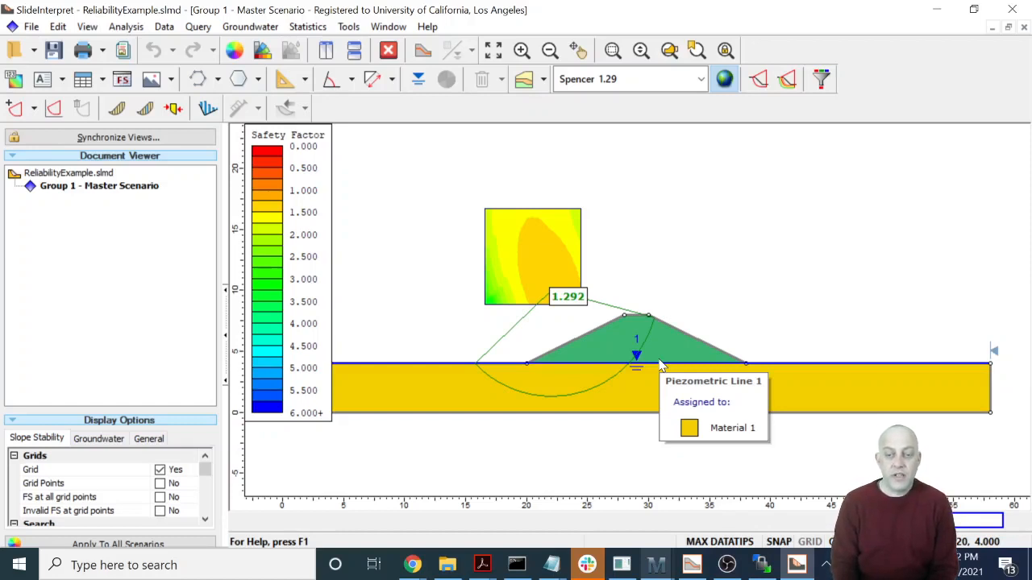
pyautogui.click(525, 83)
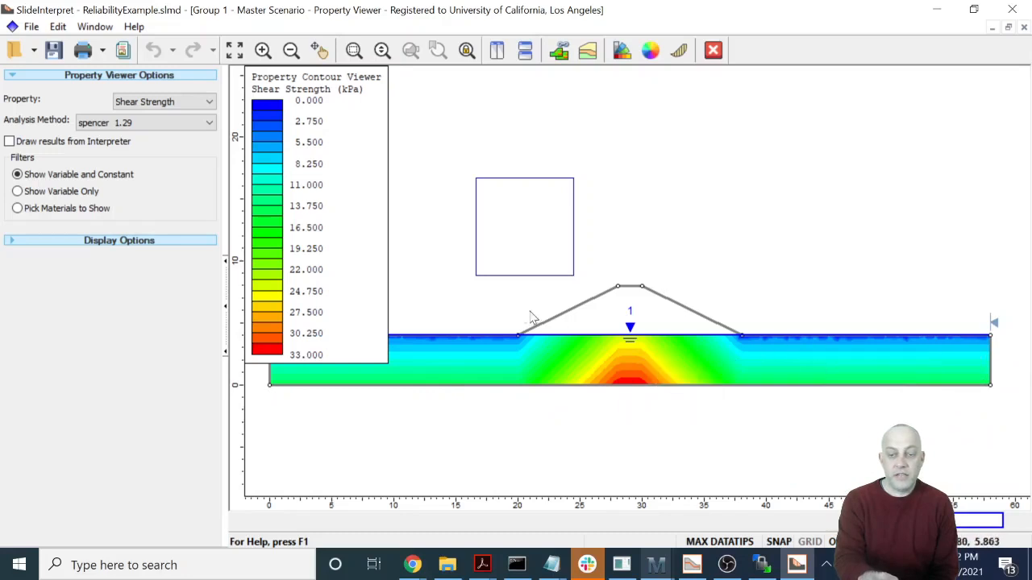
pyautogui.moveTo(627, 293)
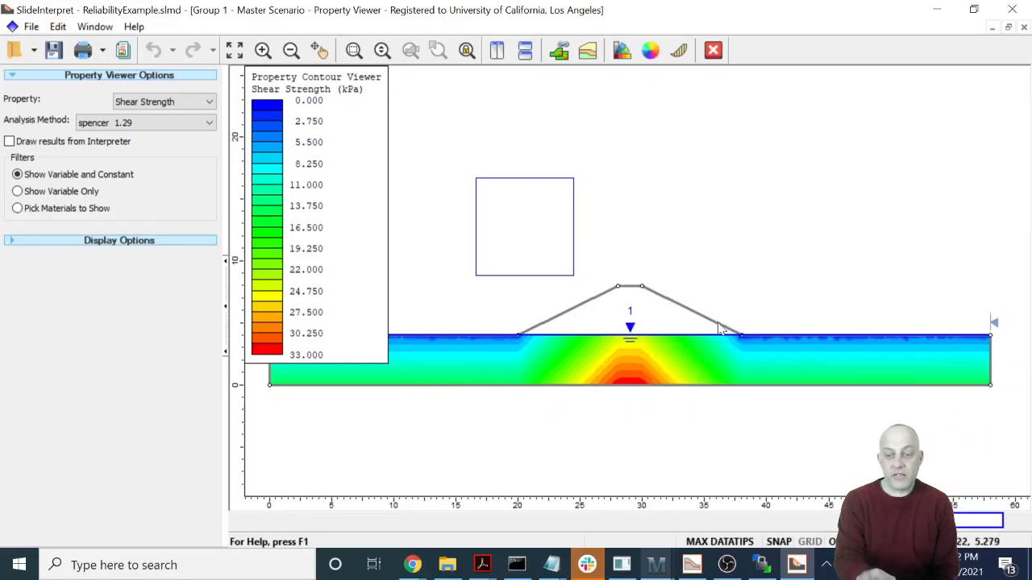
pyautogui.moveTo(833, 365)
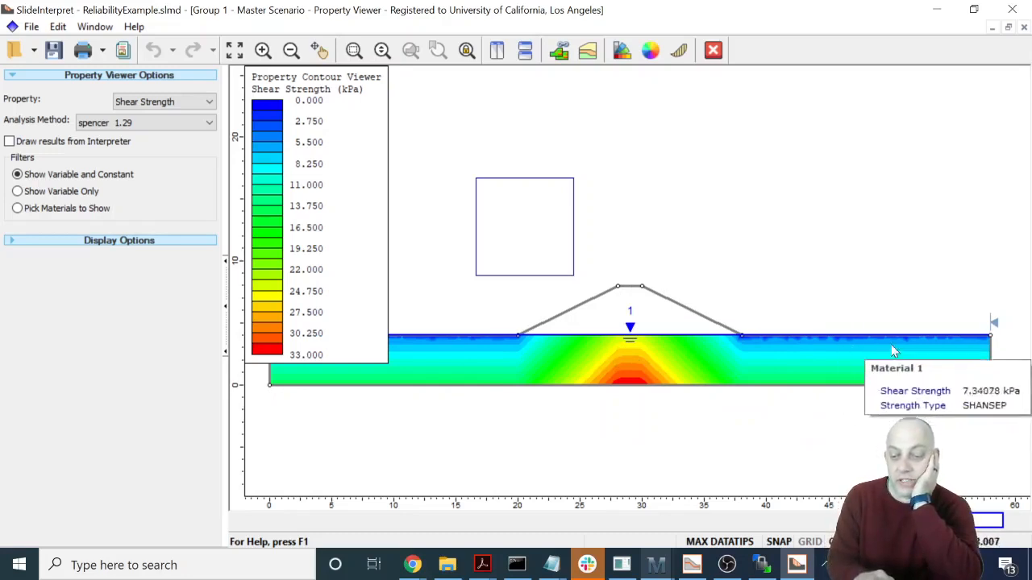
pyautogui.moveTo(886, 343)
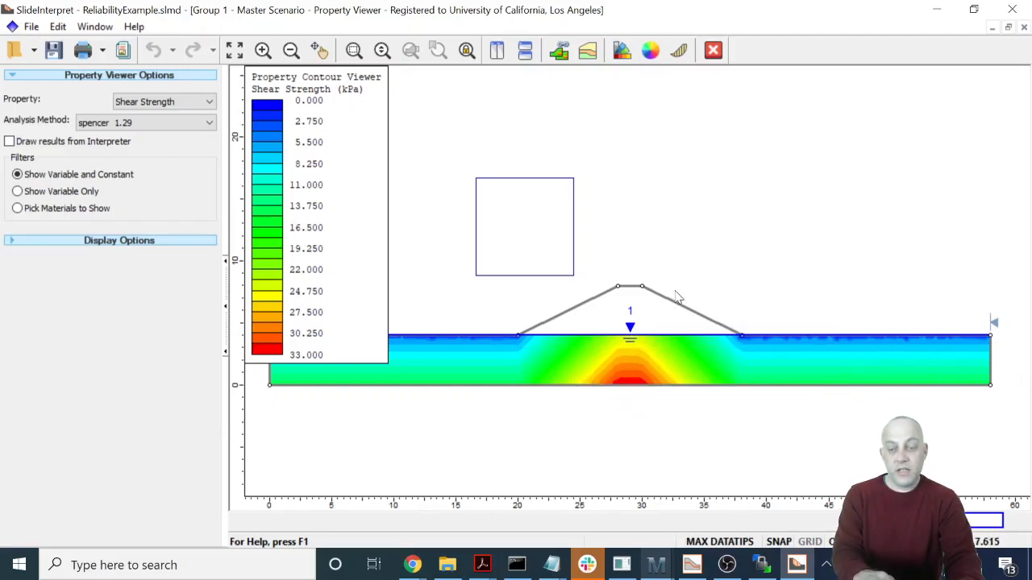
pyautogui.moveTo(465, 347)
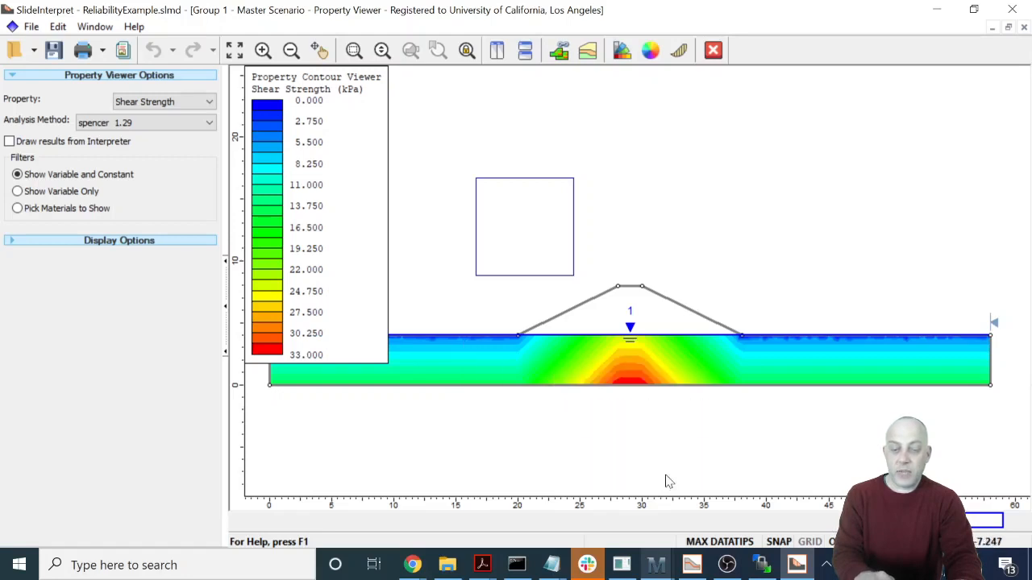
pyautogui.click(695, 566)
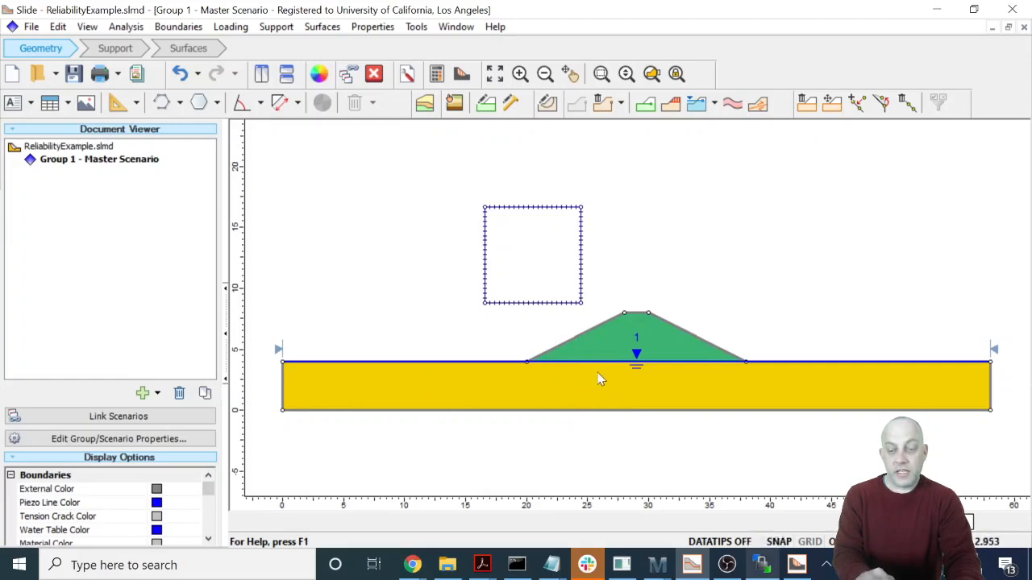
pyautogui.click(793, 566)
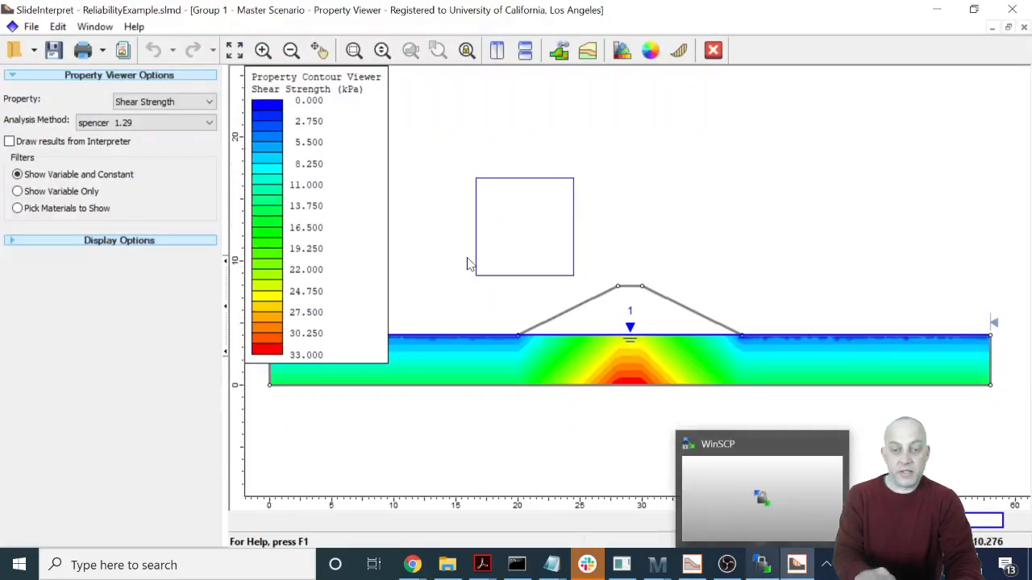
pyautogui.click(714, 50)
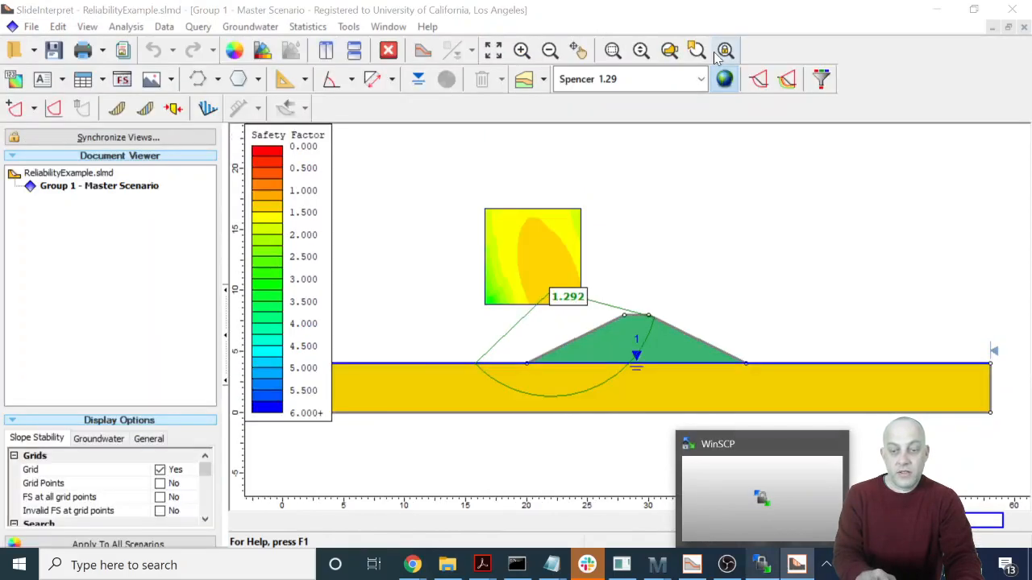
# - Show the slices of the critical slip surface and examine its data and where it crosses the piezometric line
pyautogui.click(117, 108)
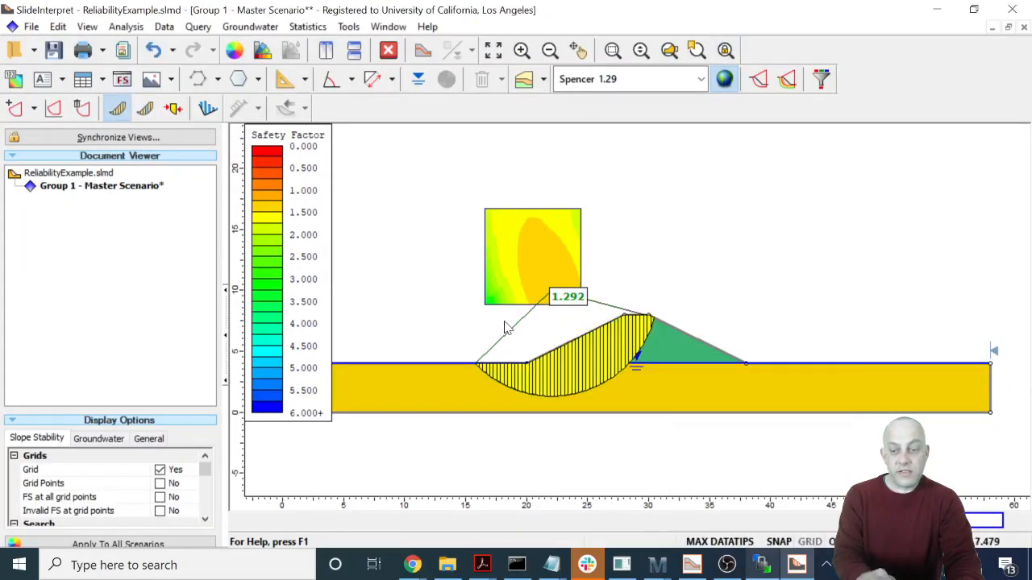
pyautogui.moveTo(602, 385)
pyautogui.scroll(1, 602, 385)
pyautogui.scroll(2, 602, 391)
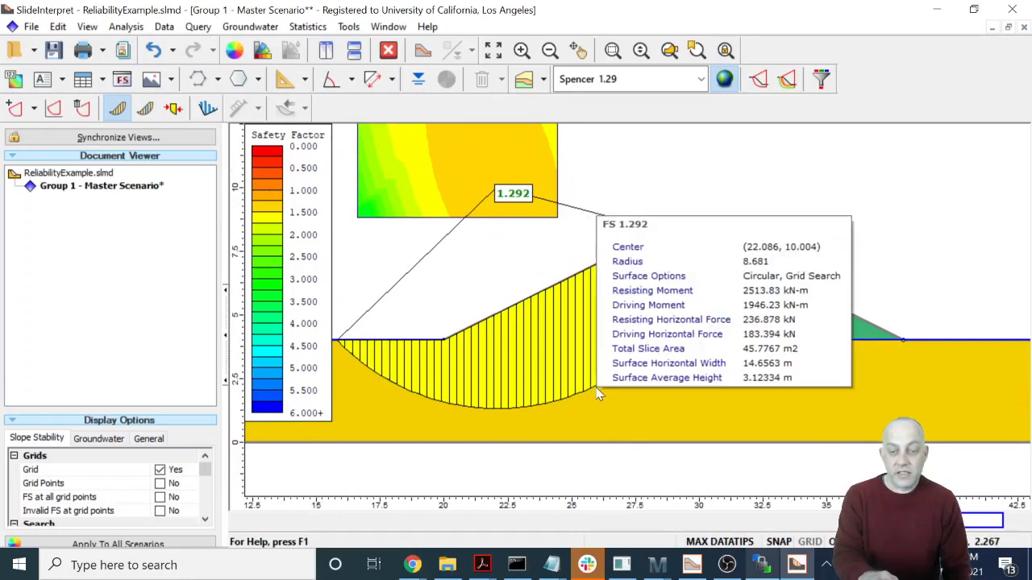
pyautogui.moveTo(594, 337)
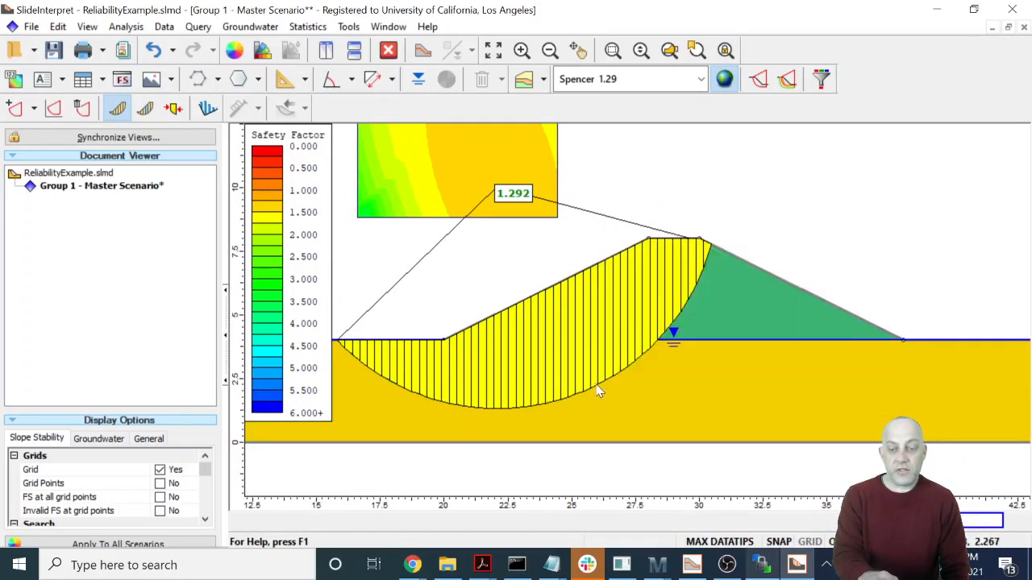
pyautogui.moveTo(732, 341)
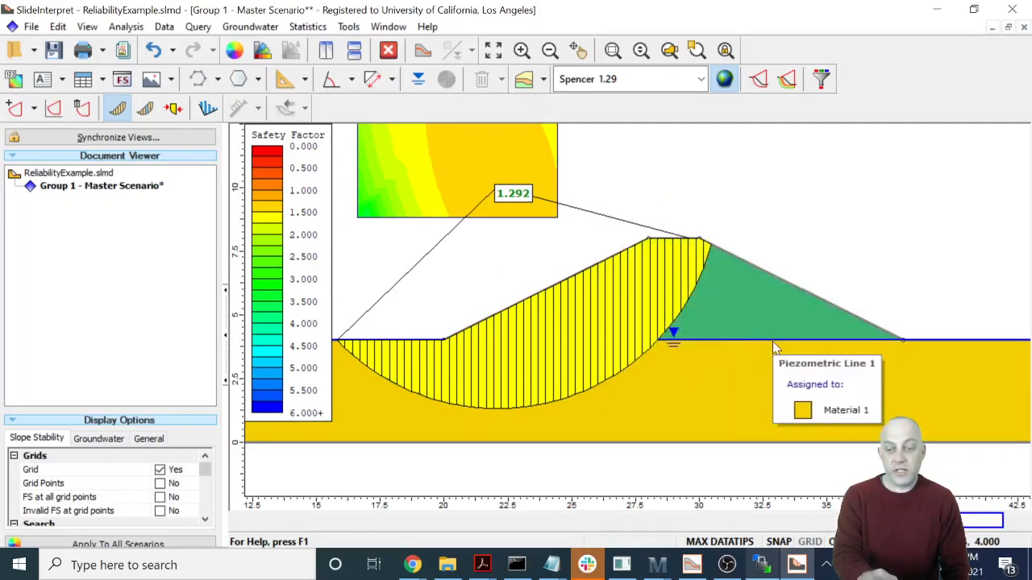
pyautogui.moveTo(658, 348)
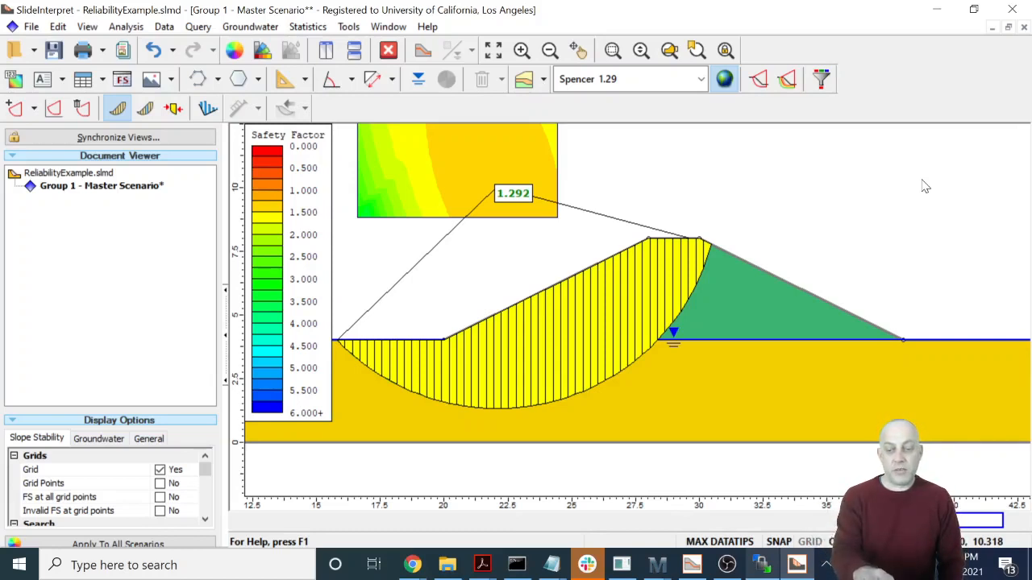
# - Switch to the Slide modeler and enable advanced groundwater with Excess Pore Pressure in the project settings, dismissing the system notifications
pyautogui.click(694, 565)
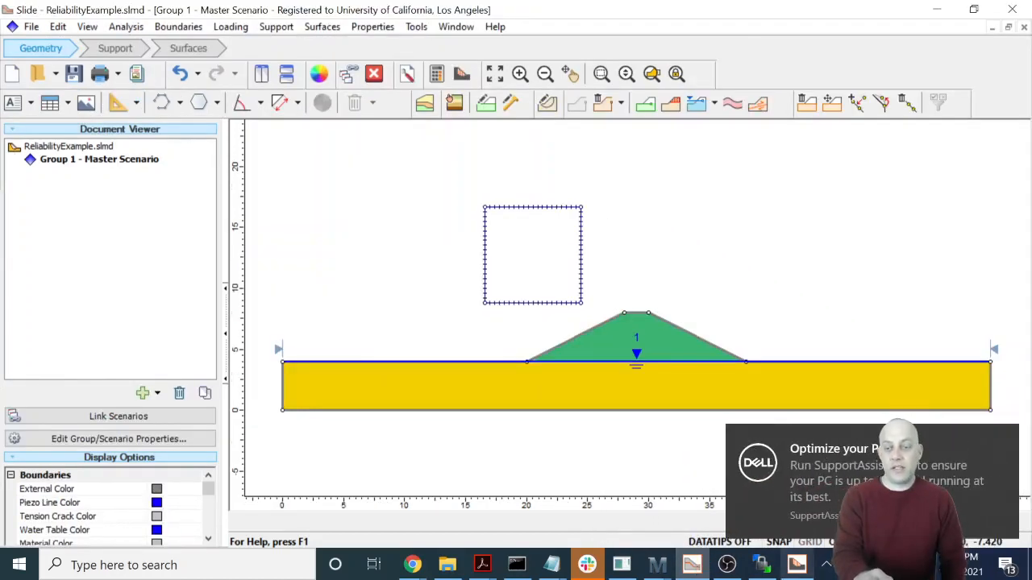
pyautogui.click(1006, 440)
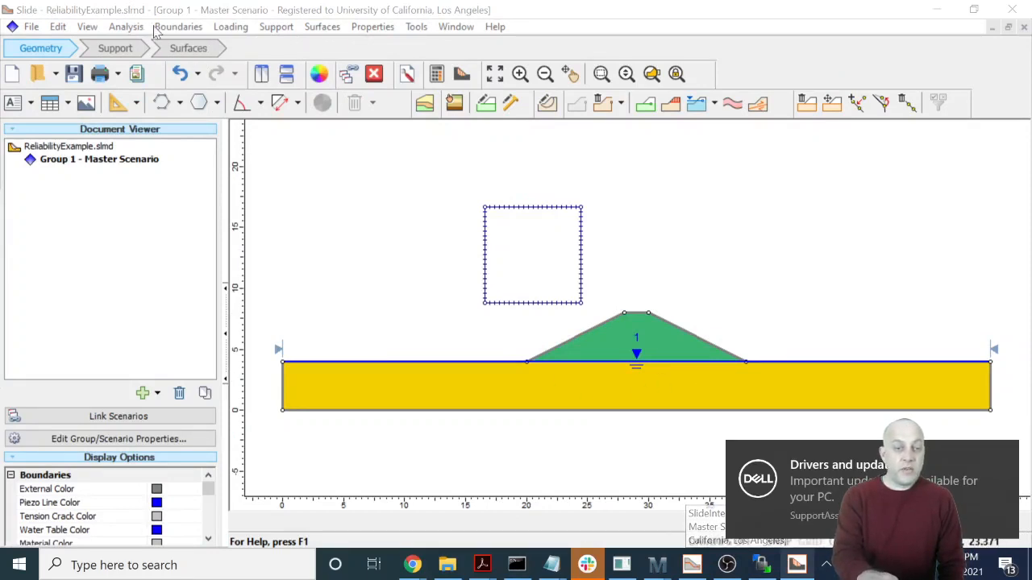
pyautogui.click(126, 27)
pyautogui.click(151, 48)
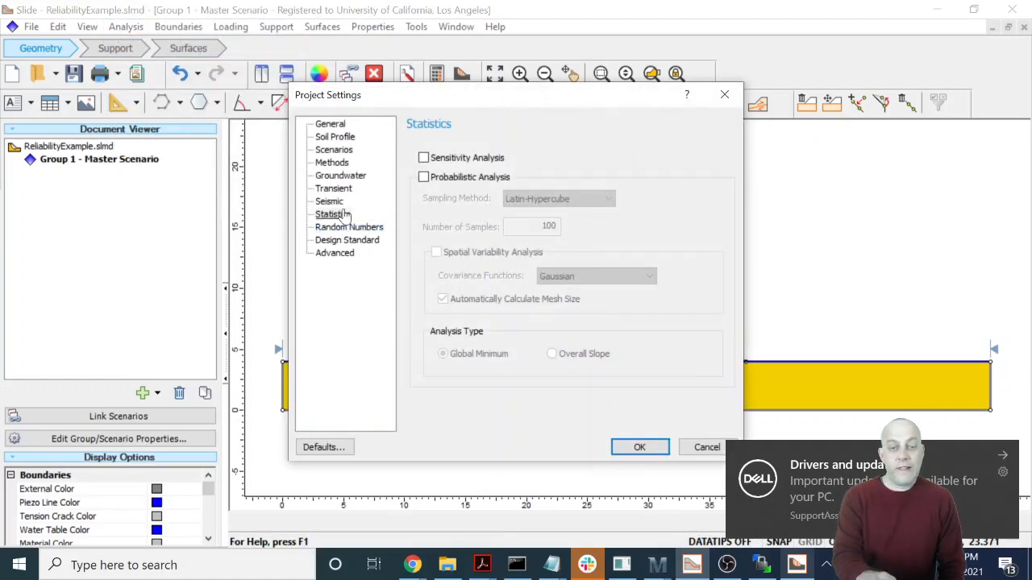
pyautogui.click(341, 177)
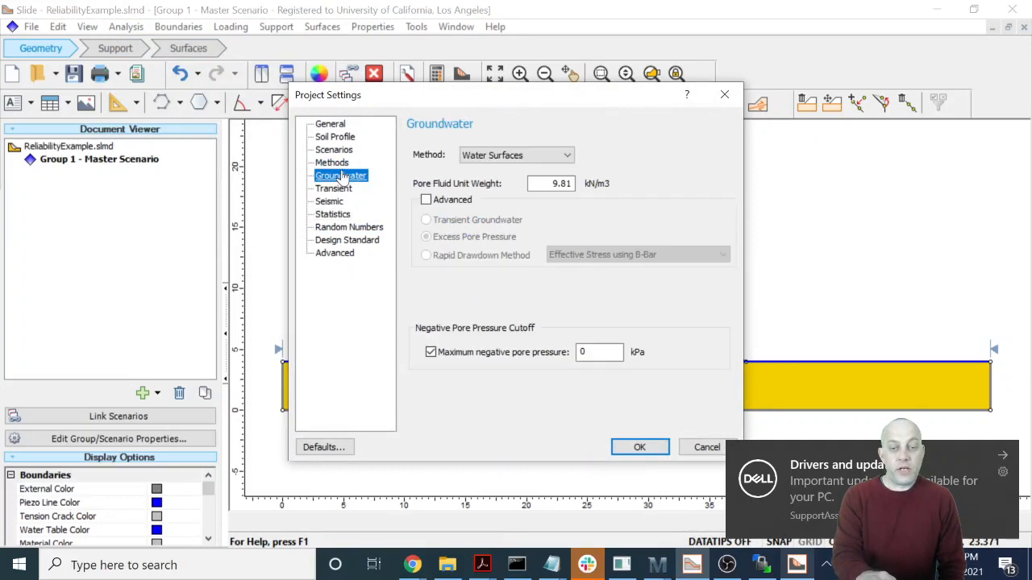
pyautogui.click(425, 199)
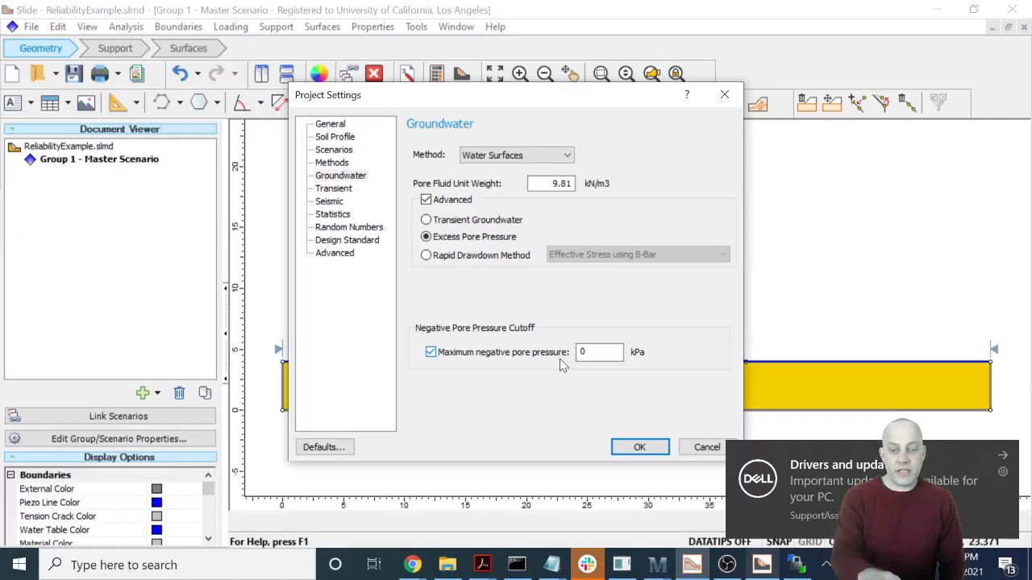
pyautogui.click(635, 445)
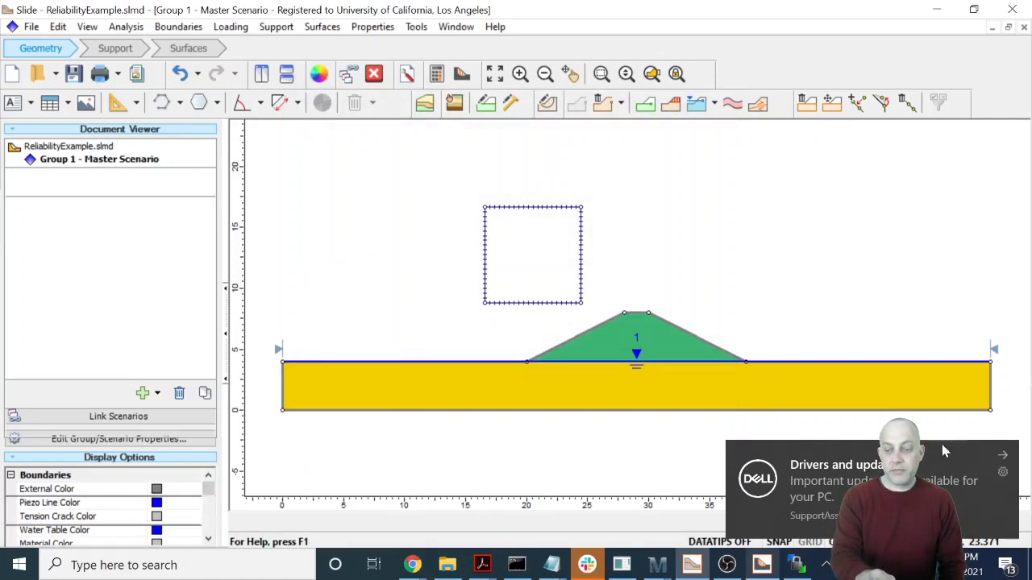
pyautogui.click(1005, 456)
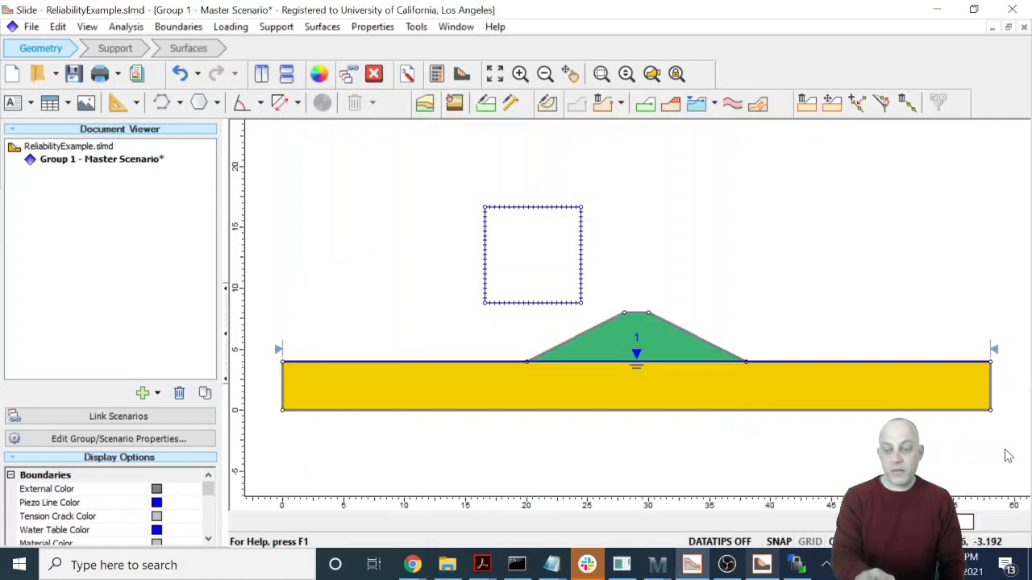
# - Open the foundation's material properties, check its B_bar value, and rename Material 1 as Clay
pyautogui.rightClick(582, 391)
pyautogui.click(649, 514)
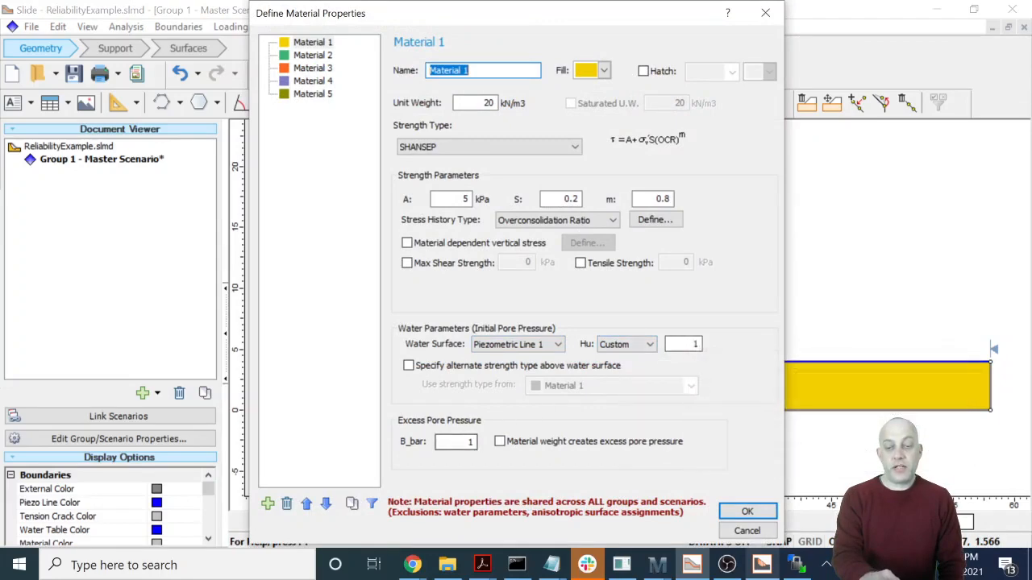
pyautogui.click(467, 443)
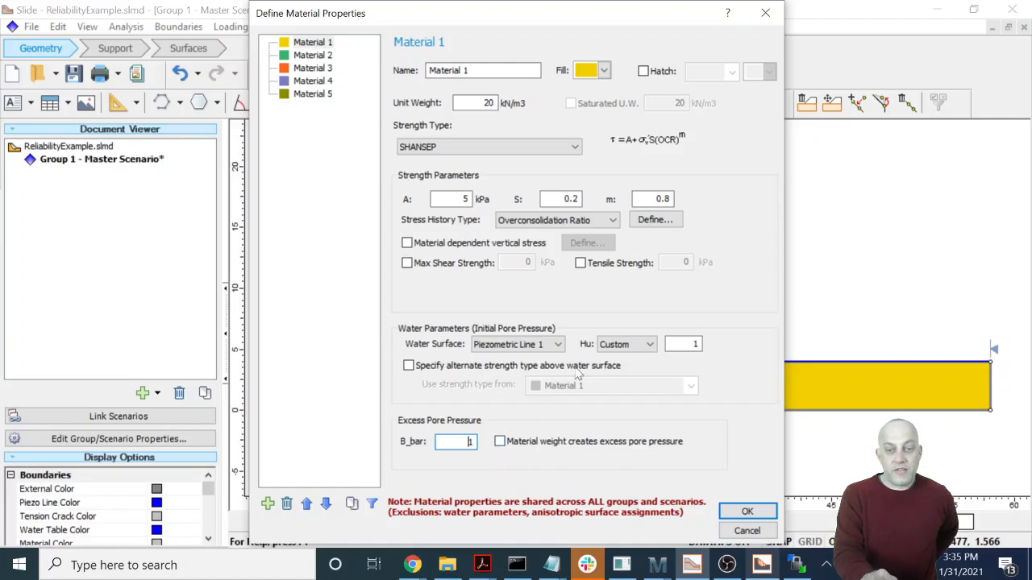
pyautogui.moveTo(478, 71); pyautogui.dragTo(395, 72)
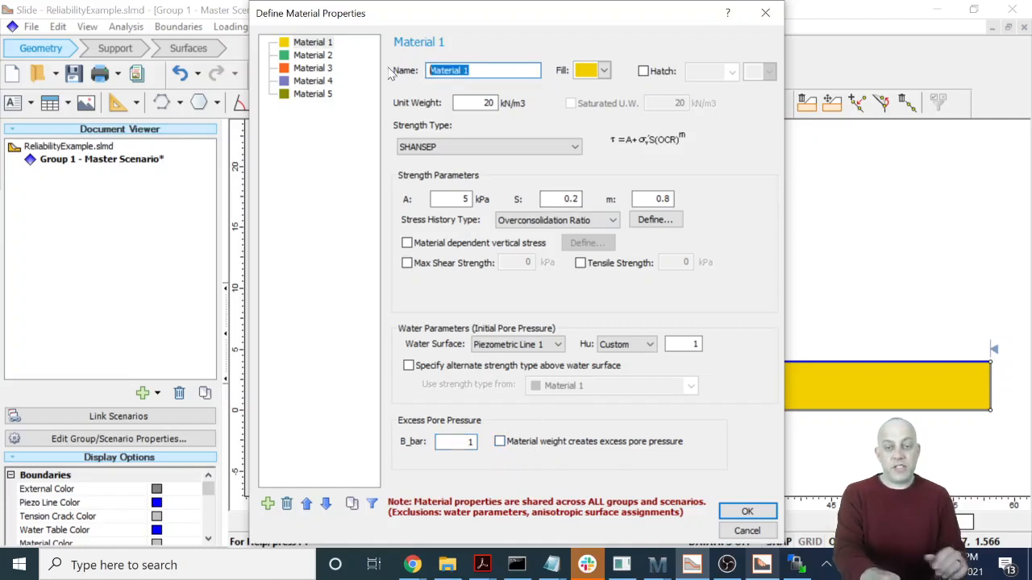
pyautogui.write('Clay')
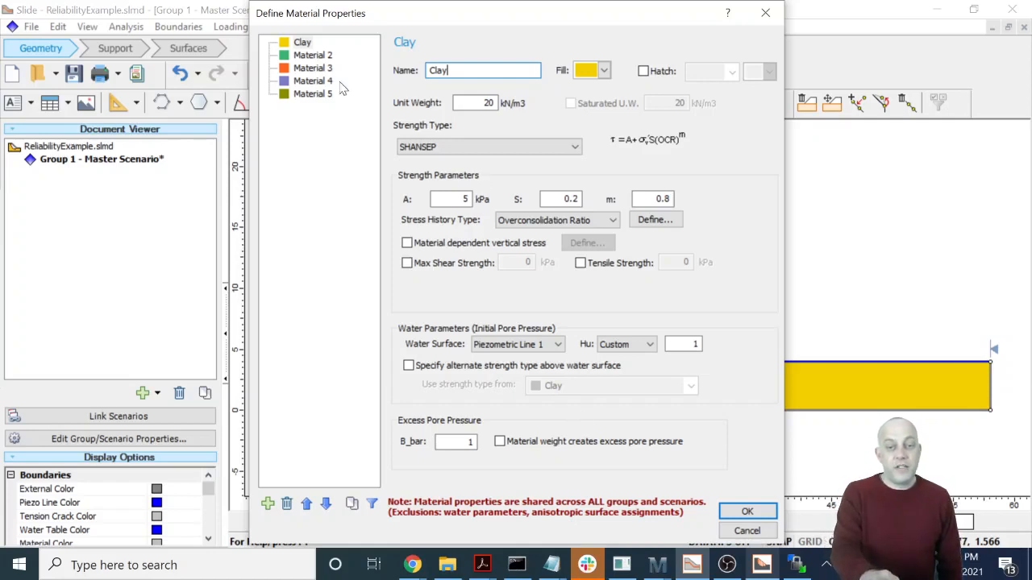
# - Rename Material 2 as Sand Fill and apply the material properties
pyautogui.click(322, 57)
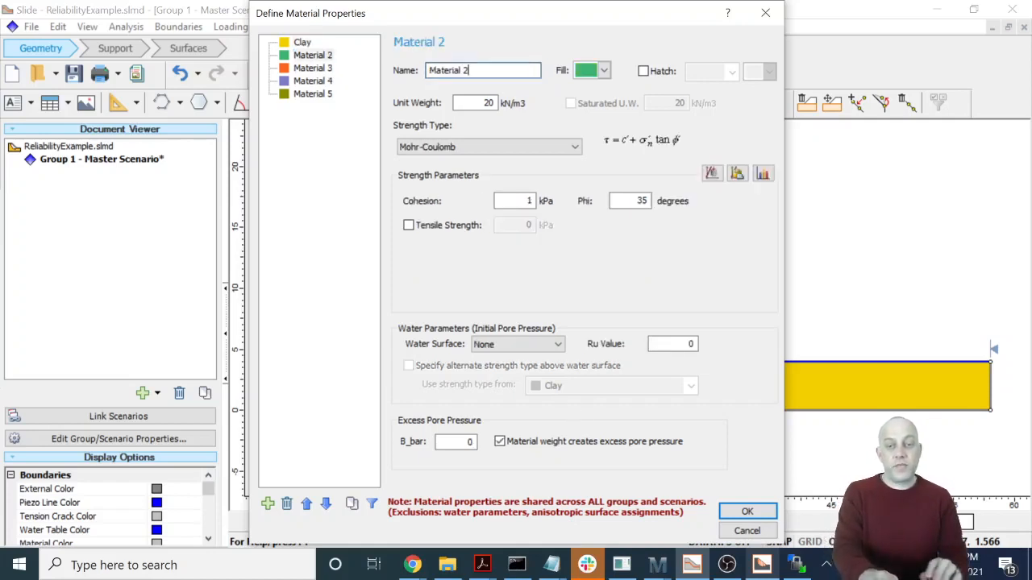
pyautogui.moveTo(536, 70); pyautogui.dragTo(427, 70)
pyautogui.write('Sand Fill')
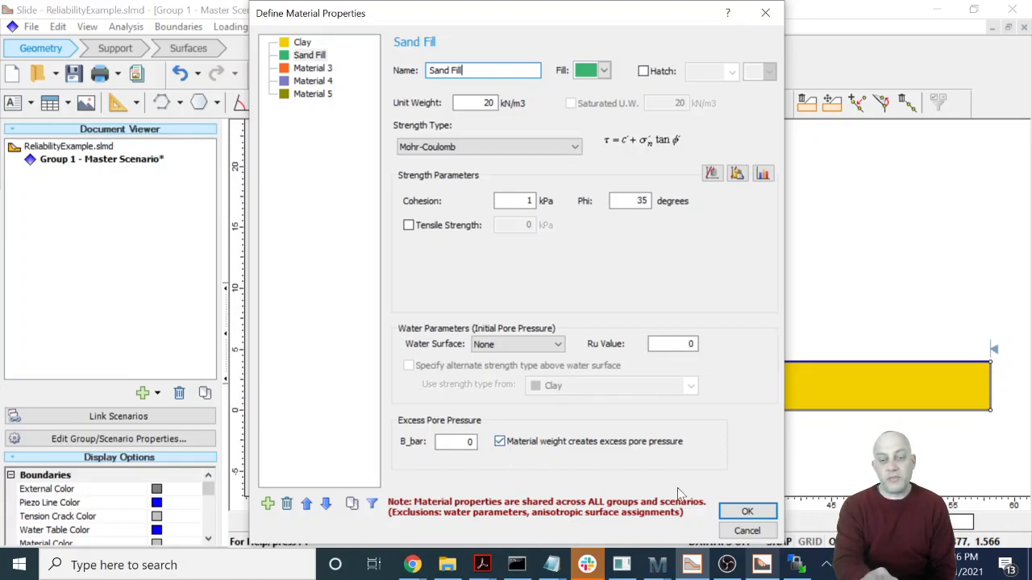
pyautogui.click(745, 512)
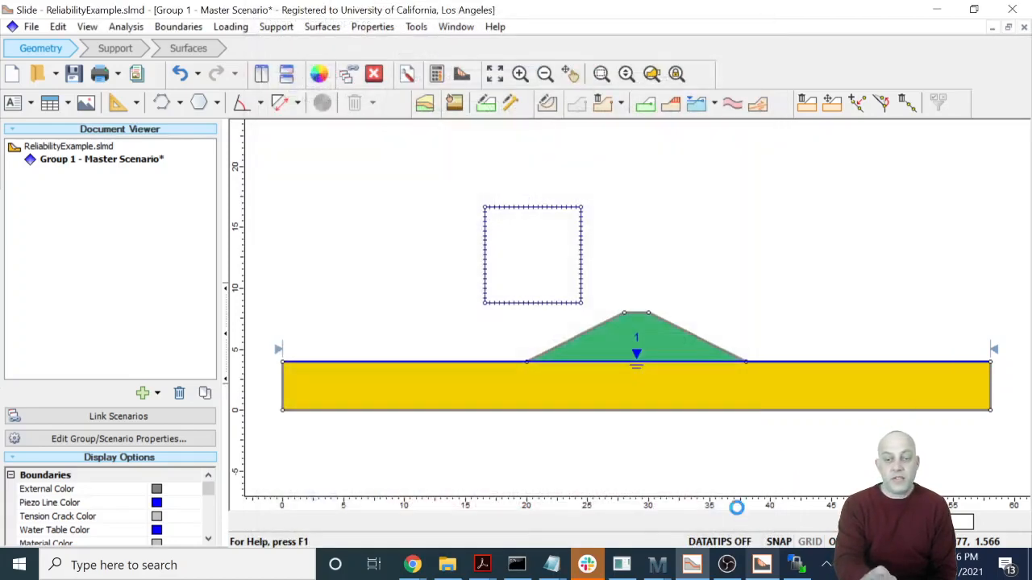
# - Save and compute the model with excess pore pressure, then open the results in Slide Interpret, saving the previous scenario and dismissing the warning
pyautogui.click(436, 76)
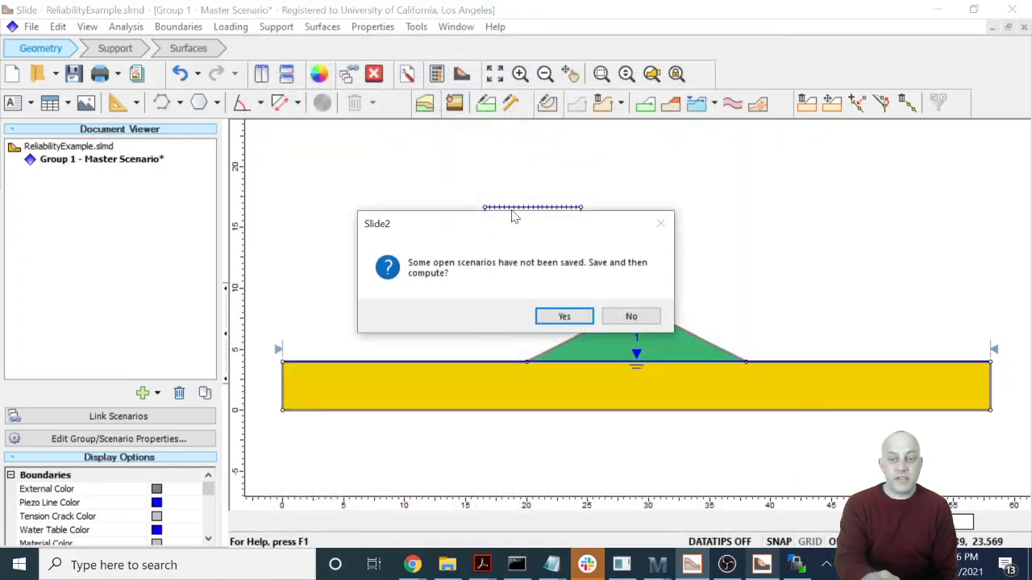
pyautogui.click(559, 316)
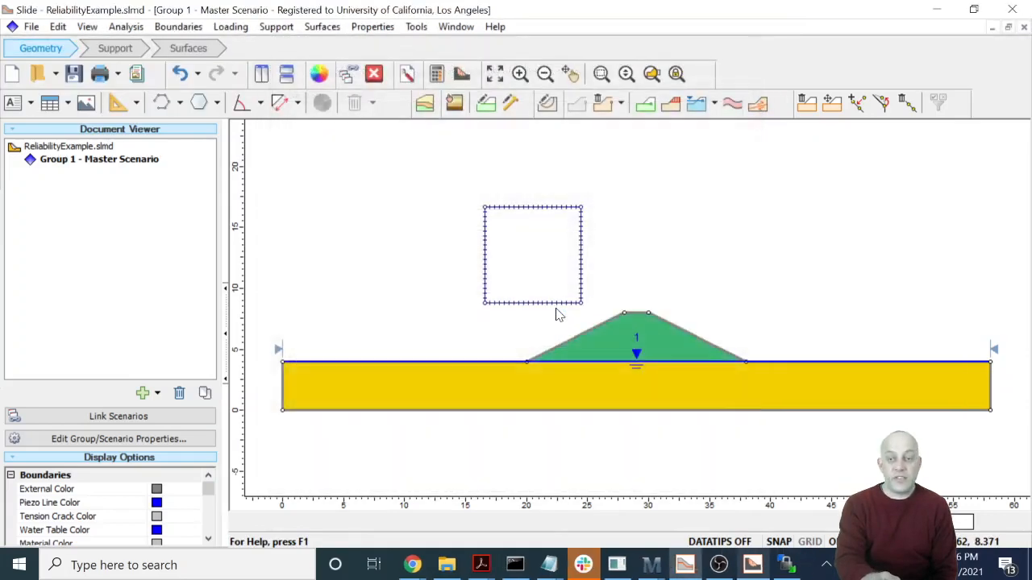
pyautogui.click(463, 75)
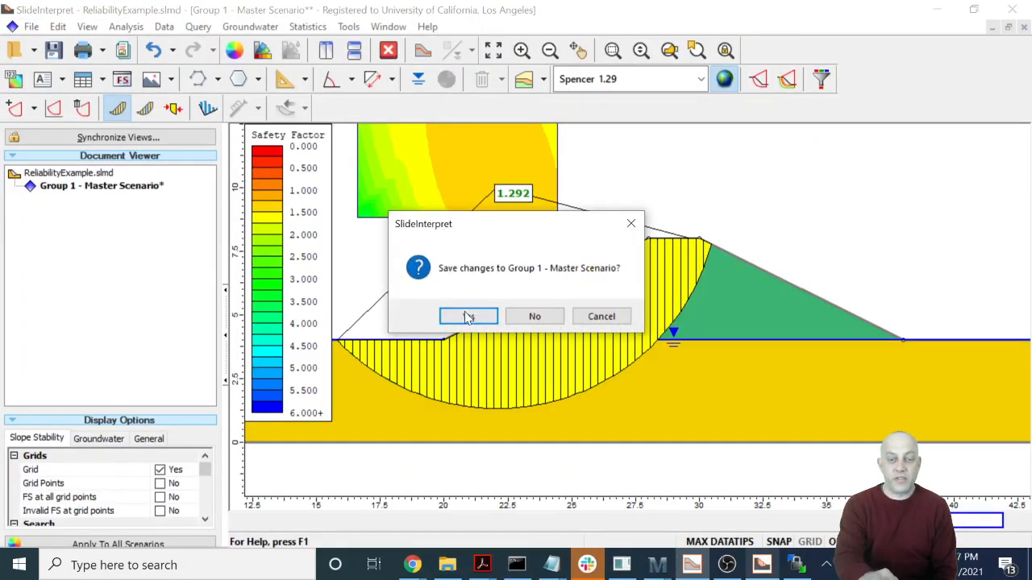
pyautogui.click(467, 316)
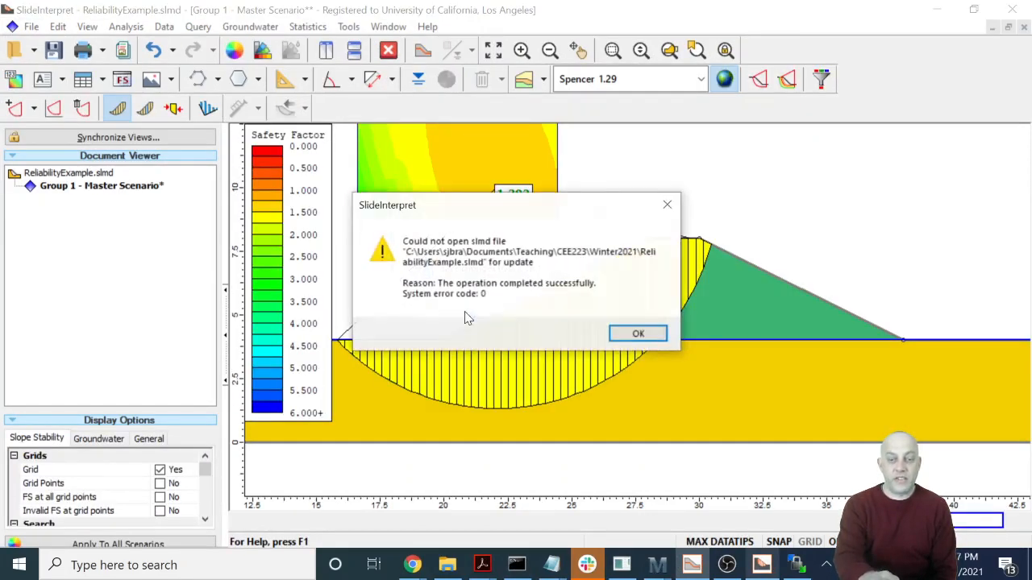
pyautogui.click(645, 334)
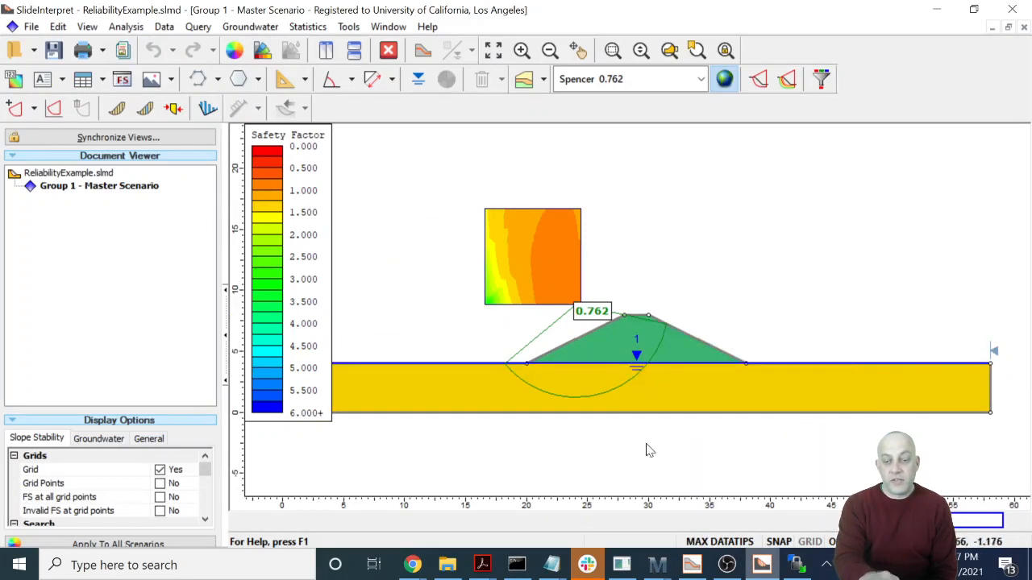
# - Switch to the Slide modeler and move the slip center grid about 2.6 m right and 1.7 m down, closer to the embankment
pyautogui.click(691, 565)
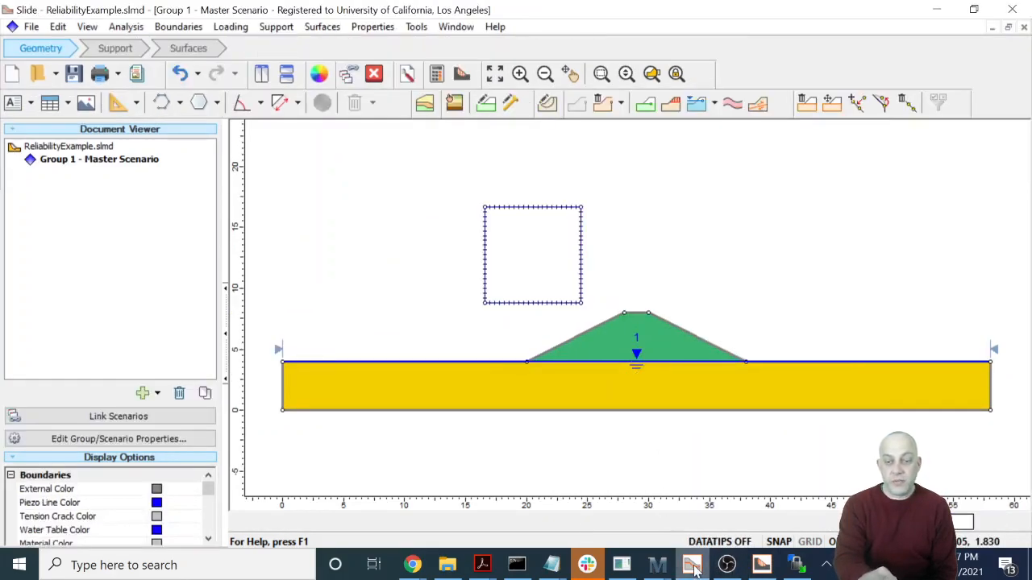
pyautogui.rightClick(551, 311)
pyautogui.click(586, 315)
pyautogui.click(530, 255)
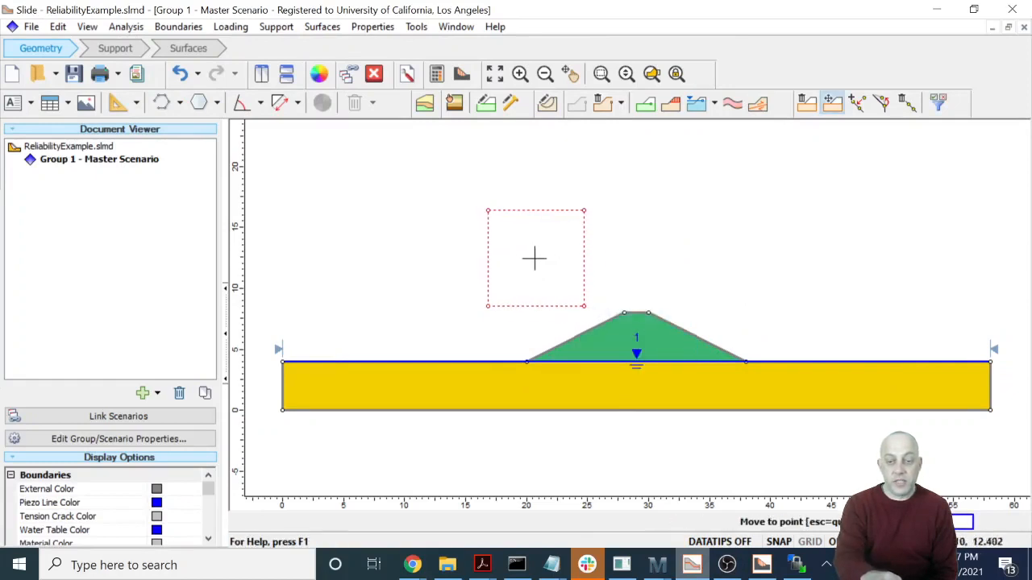
pyautogui.click(562, 277)
# - Save and recompute the model with the relocated grid, and open the results in Slide Interpret
pyautogui.click(436, 73)
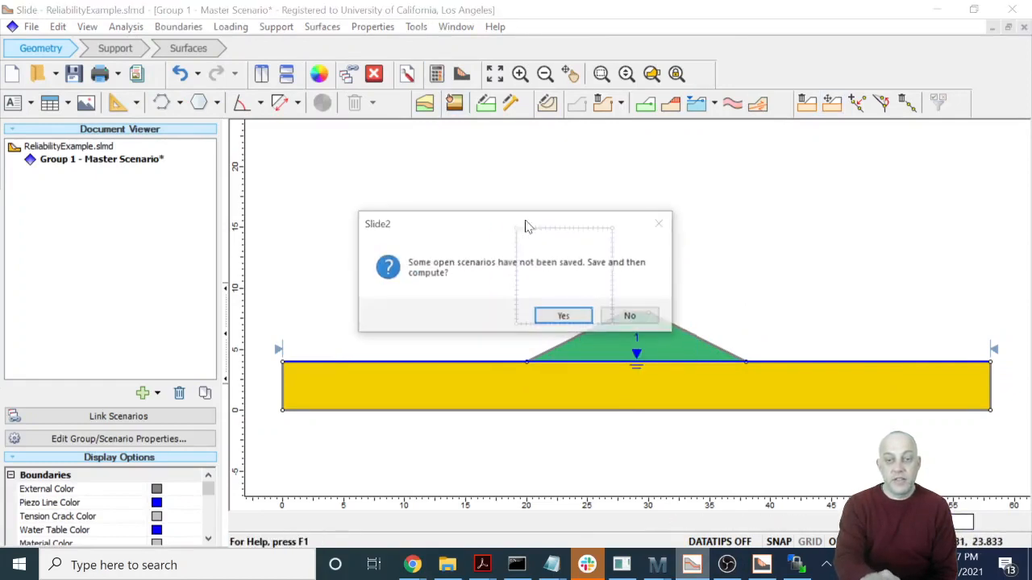
pyautogui.click(571, 318)
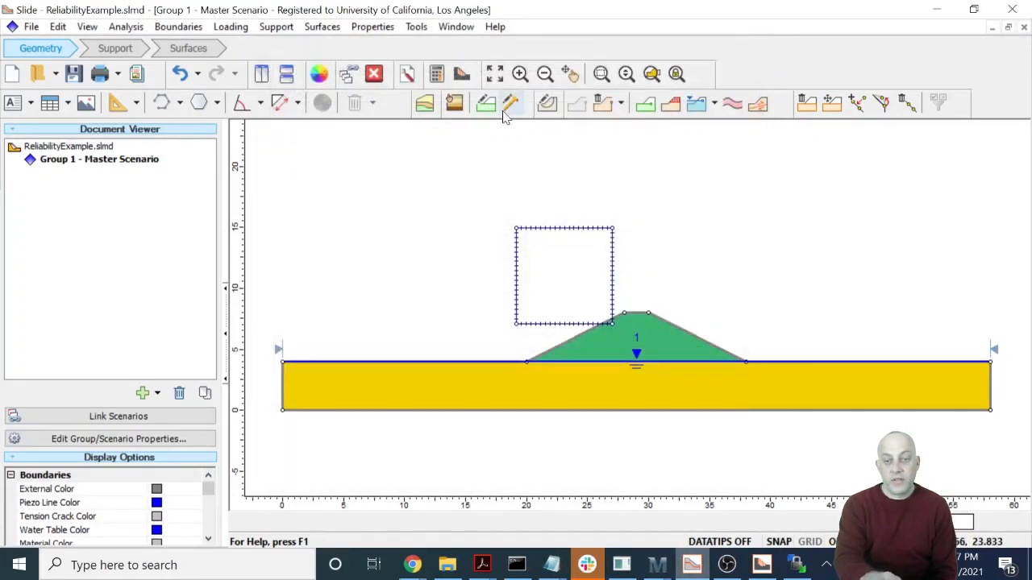
pyautogui.click(465, 73)
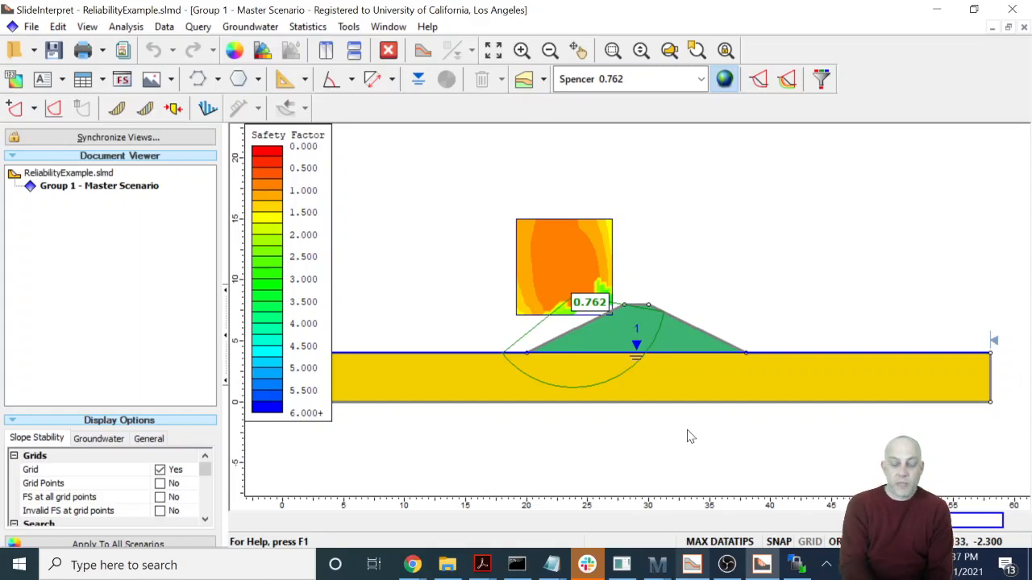
# - Examine the foundation's shear strength contours in the Property Viewer and check them against the Clay's SHANSEP material properties in the Slide modeler
pyautogui.click(533, 81)
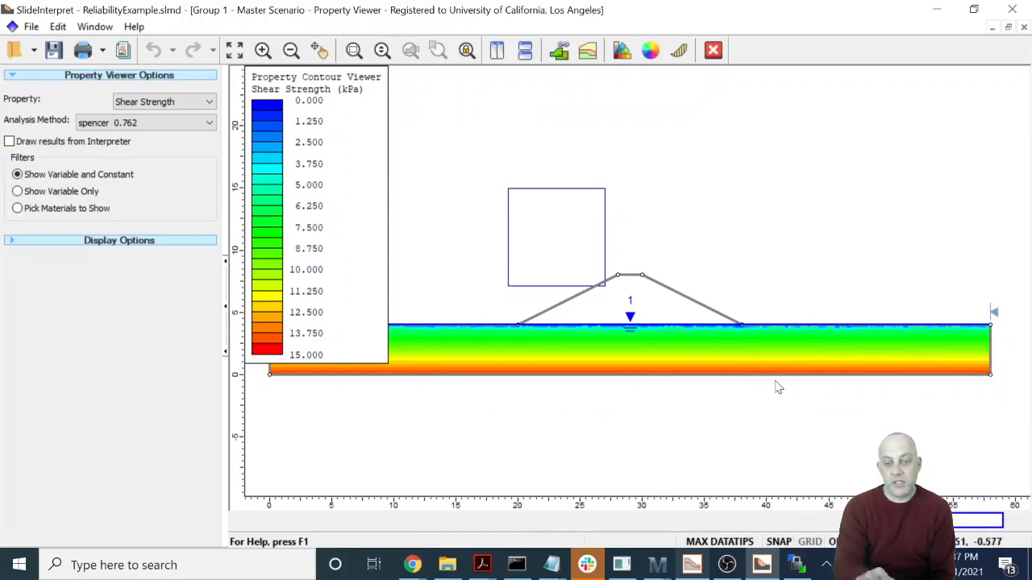
pyautogui.moveTo(463, 355)
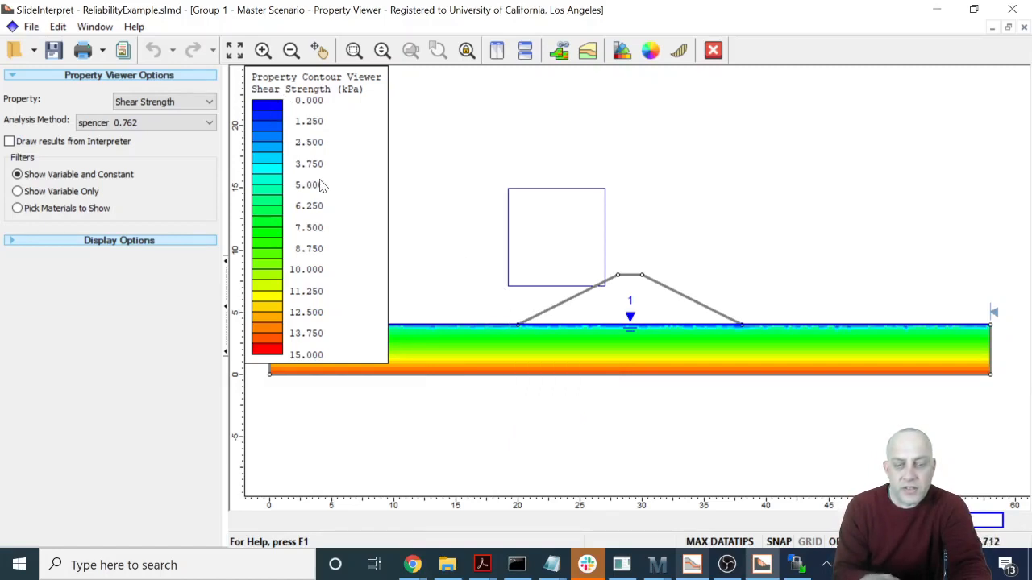
pyautogui.click(692, 567)
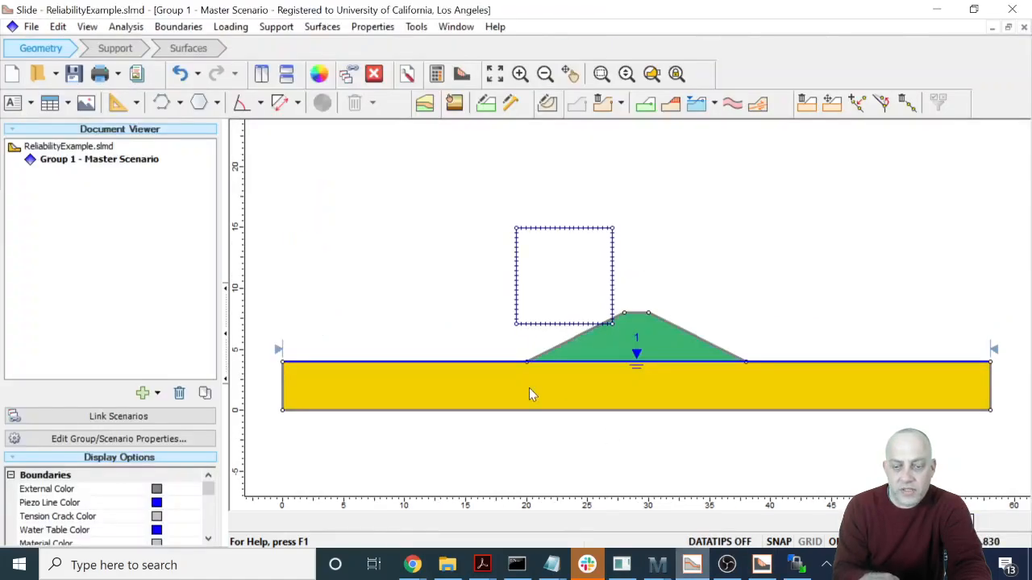
pyautogui.rightClick(530, 389)
pyautogui.click(585, 509)
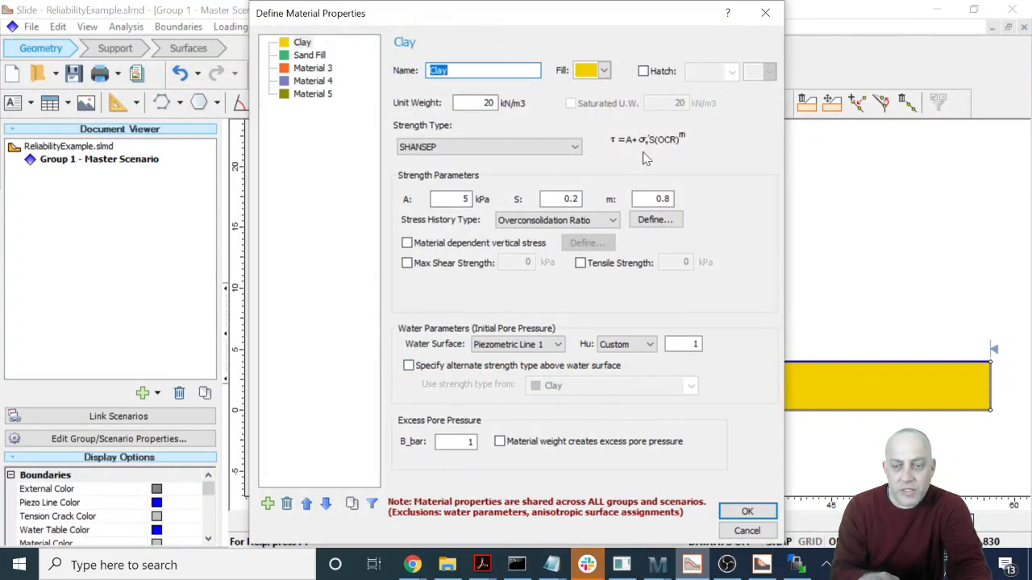
pyautogui.click(746, 512)
pyautogui.click(759, 565)
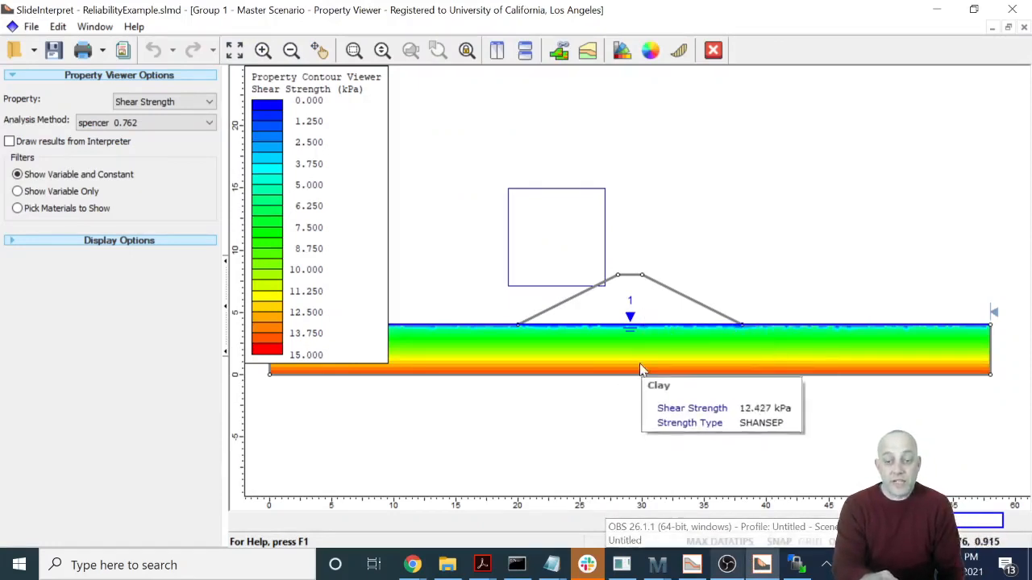
# - In the Slide modeler, lower the embankment to 1 m high by moving its crest vertices to about (22, 5) and (36, 5)
pyautogui.click(692, 565)
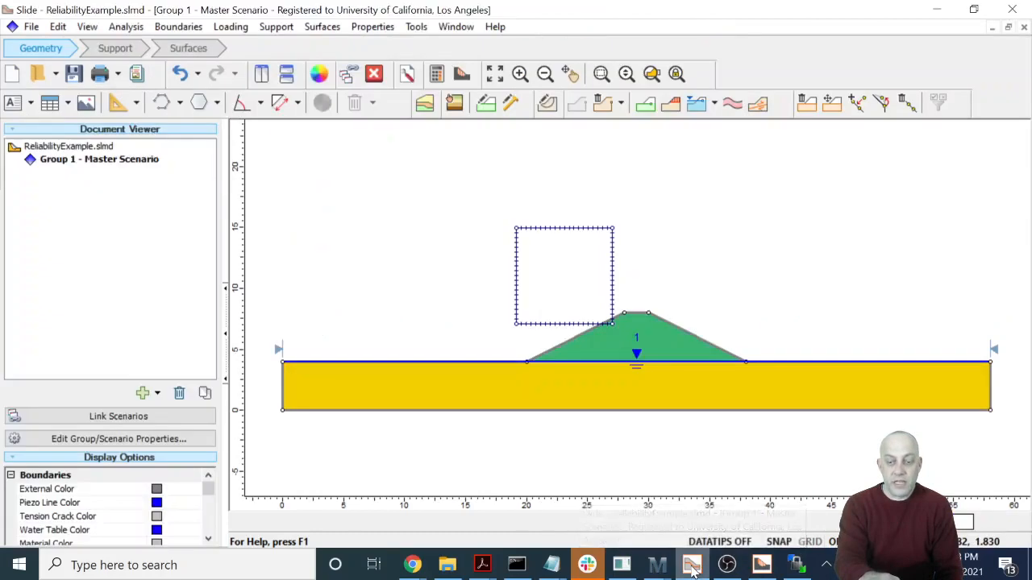
pyautogui.rightClick(627, 319)
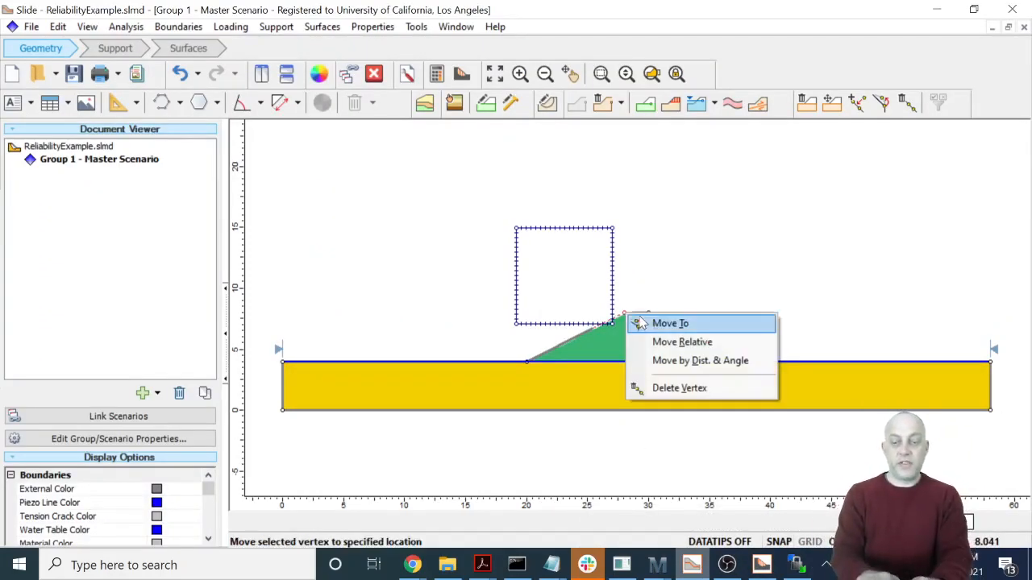
pyautogui.click(654, 323)
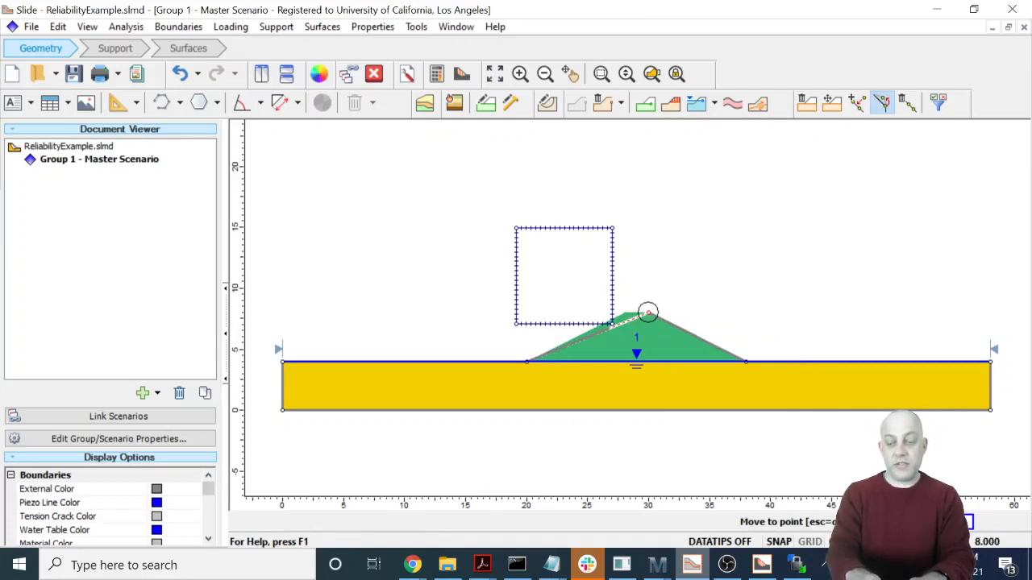
pyautogui.click(648, 312)
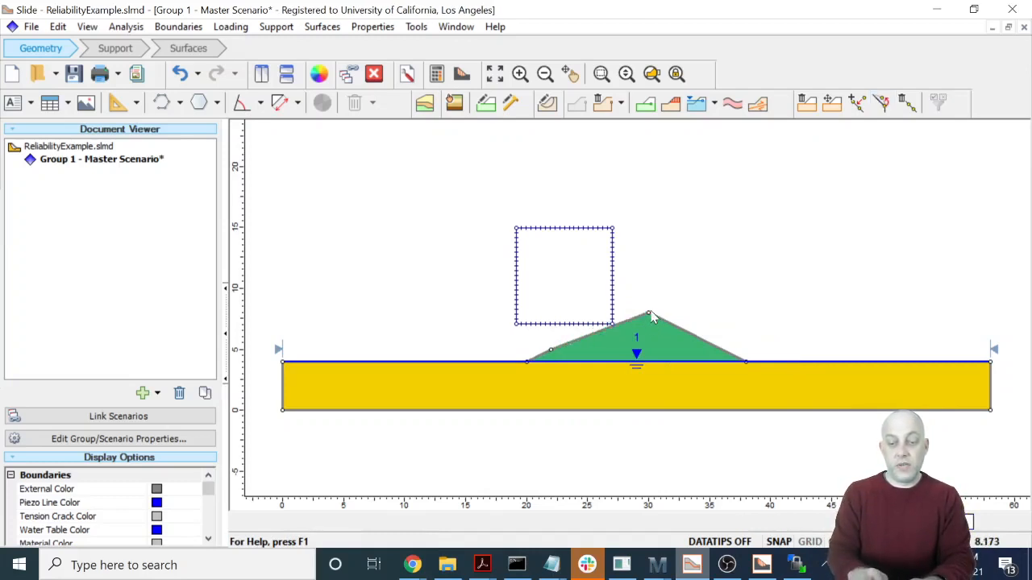
pyautogui.rightClick(651, 317)
pyautogui.click(666, 323)
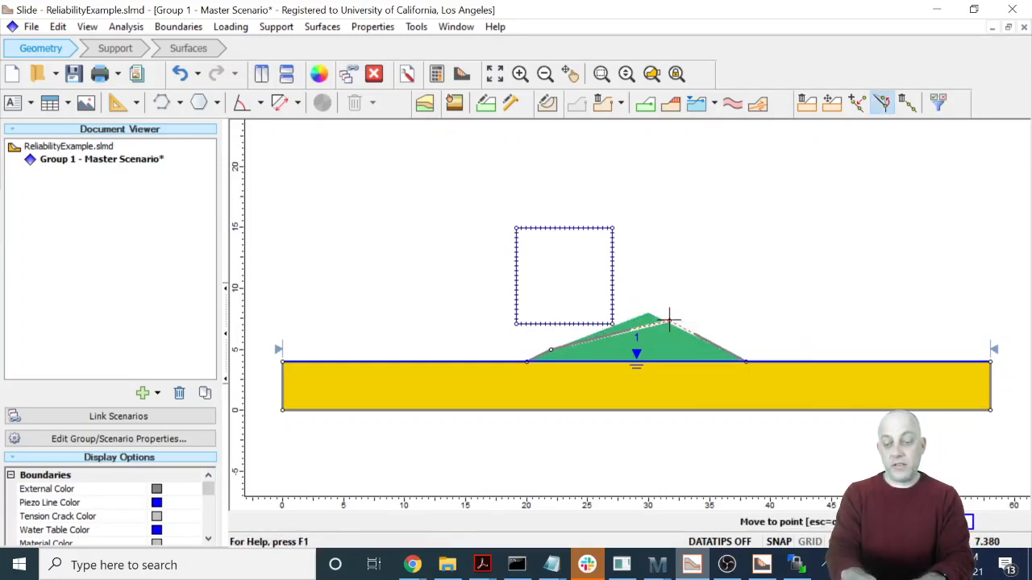
pyautogui.hotkey('ctrl', 'z')
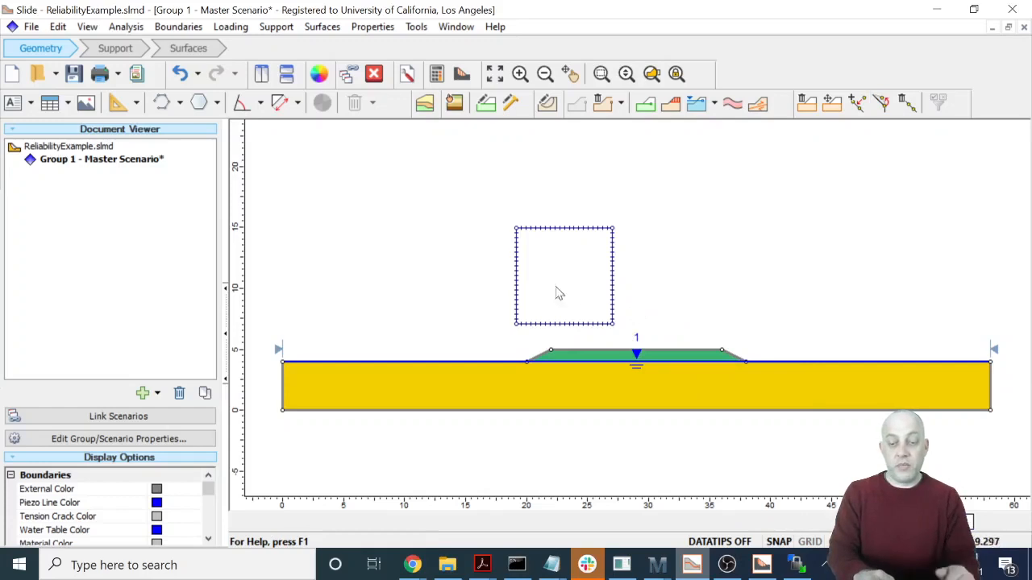
# - Save and compute the 1 m high embankment, and examine its critical slip surface in Slide Interpret
pyautogui.click(436, 73)
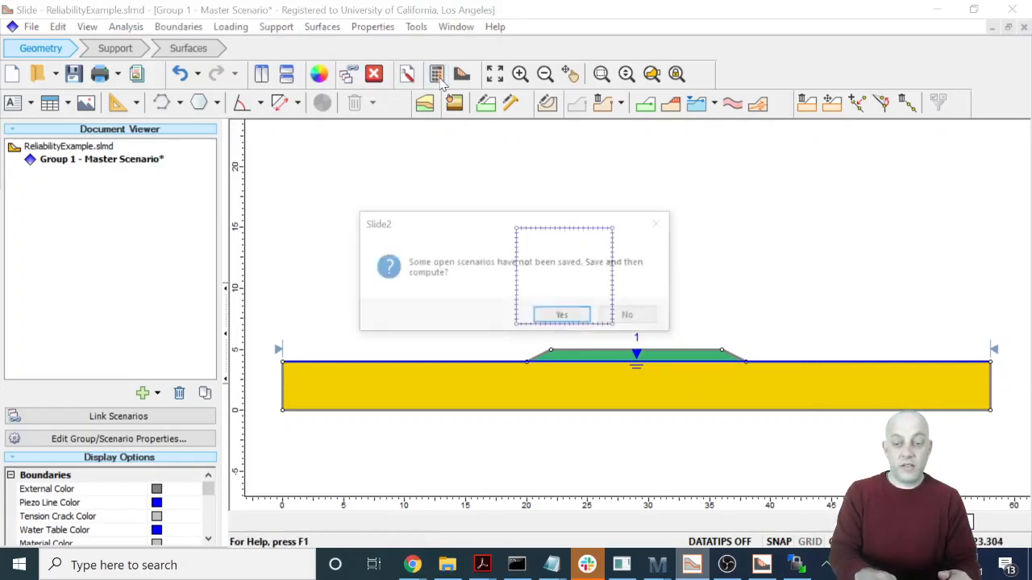
pyautogui.click(563, 317)
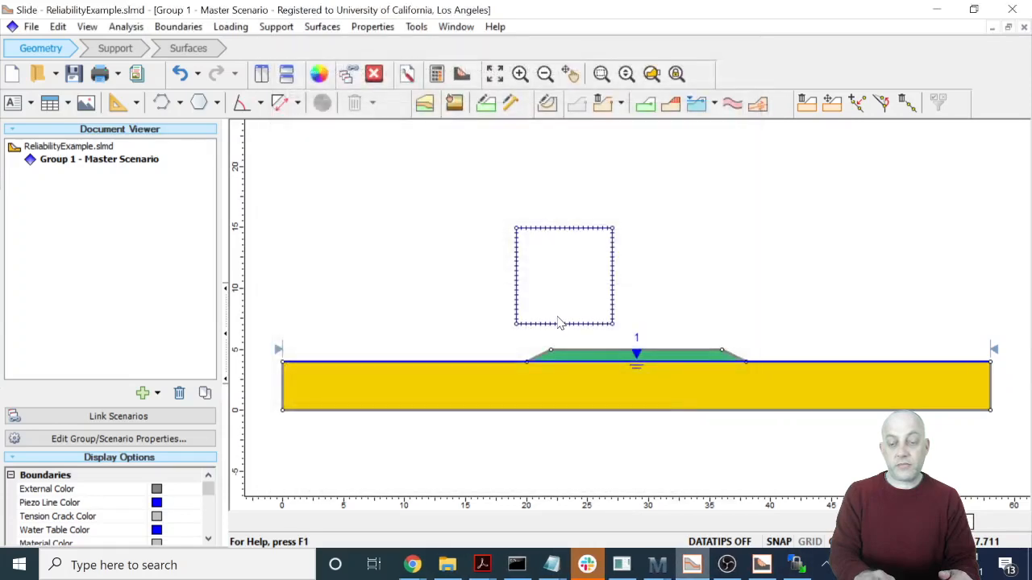
pyautogui.click(461, 73)
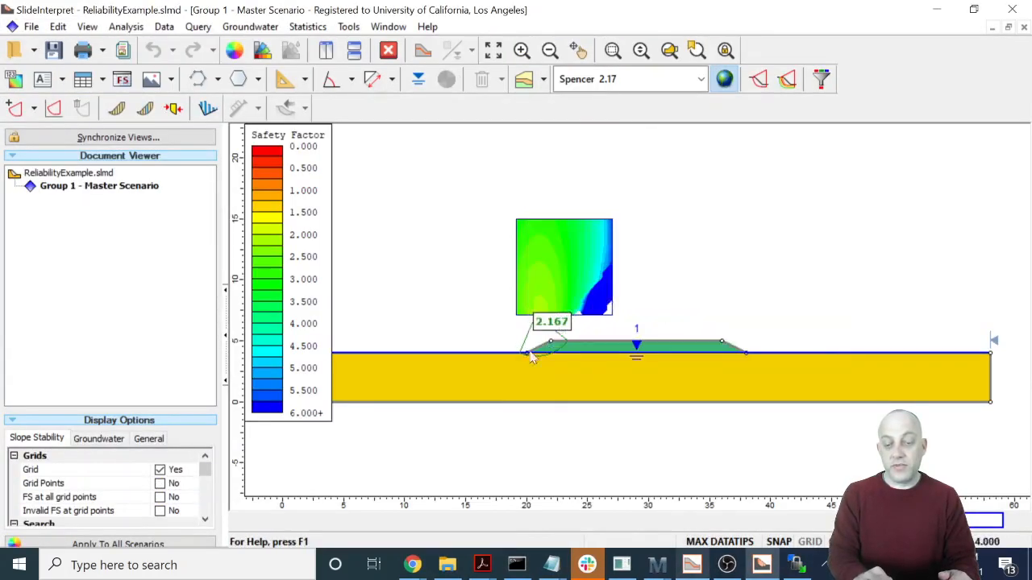
pyautogui.moveTo(530, 370)
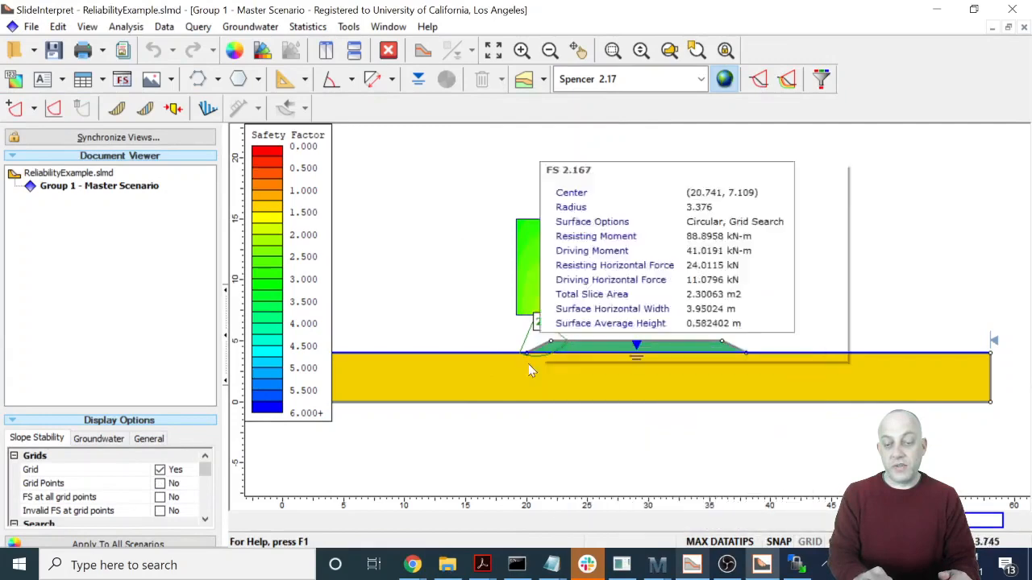
# - Back in the Slide modeler, raise the embankment to 2 m high by moving its crest vertices to about (24, 6) and (34, 6)
pyautogui.click(692, 565)
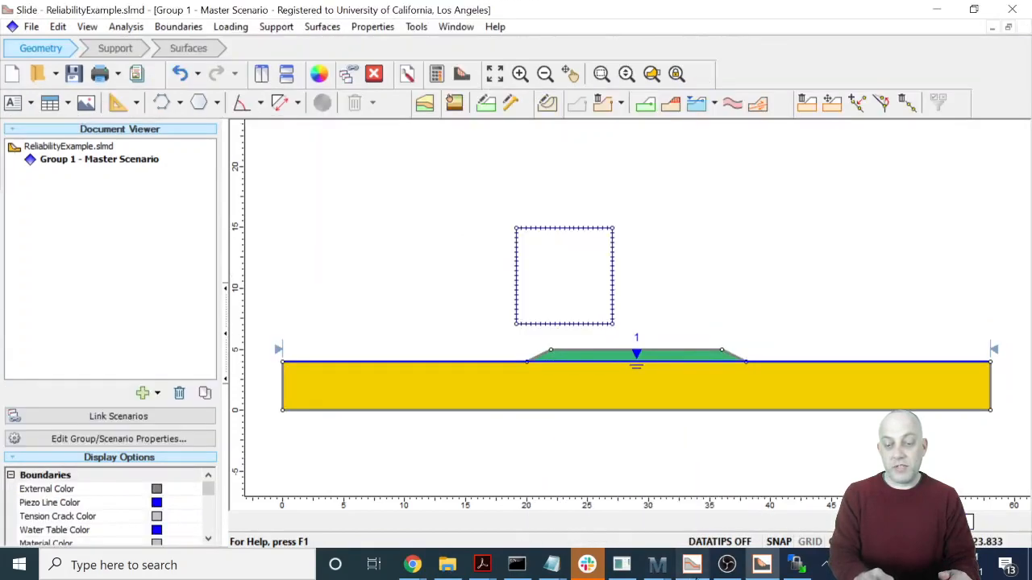
pyautogui.rightClick(551, 353)
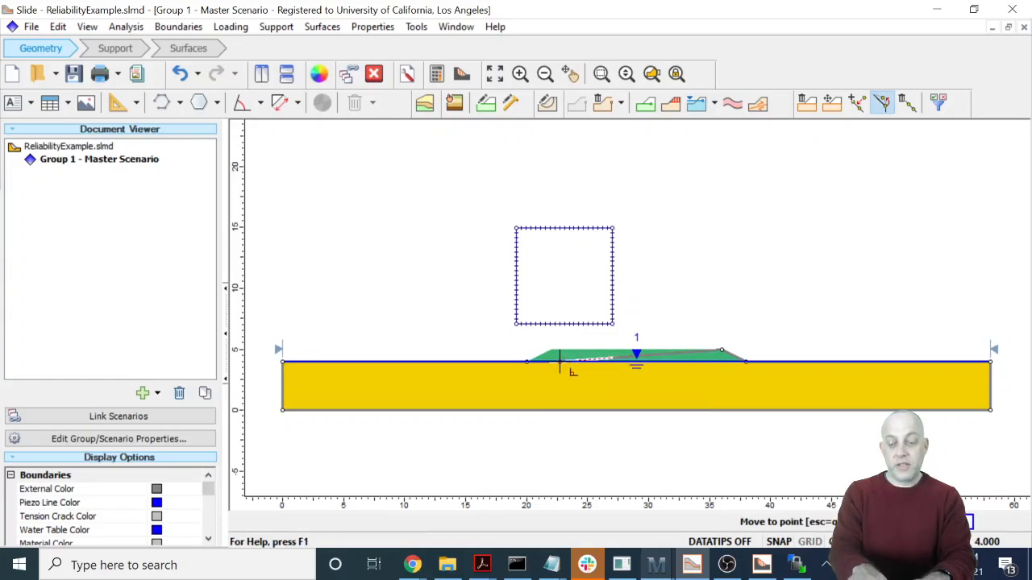
pyautogui.click(560, 362)
pyautogui.click(574, 337)
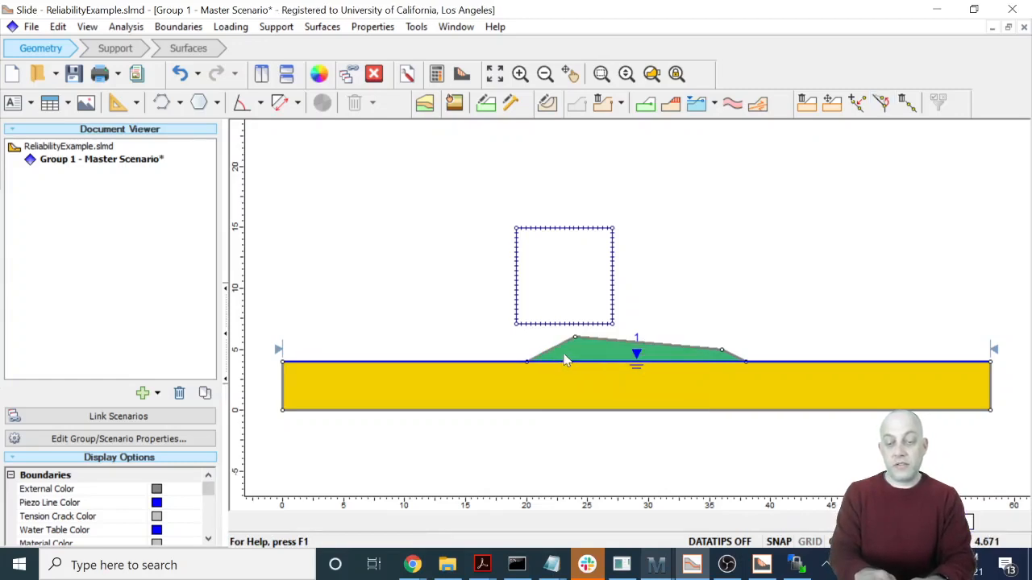
pyautogui.rightClick(723, 351)
pyautogui.click(767, 357)
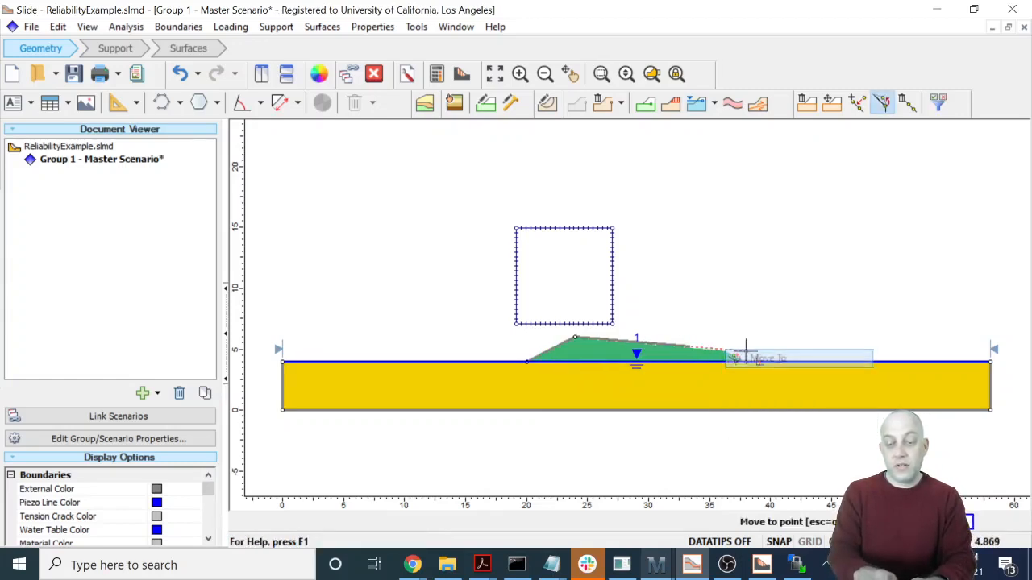
pyautogui.click(697, 337)
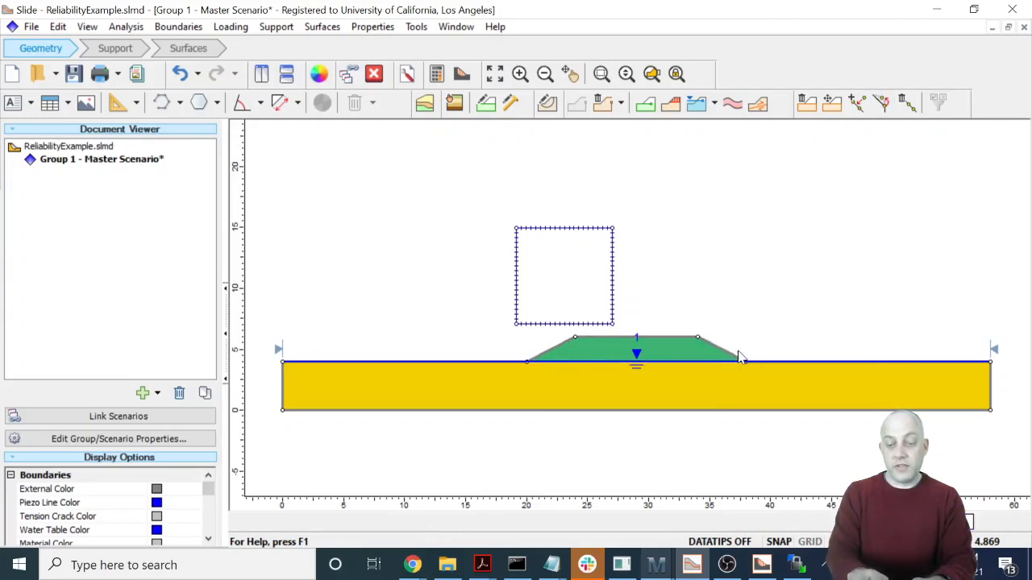
# - Save and compute the model with the 2 m high embankment
pyautogui.click(436, 73)
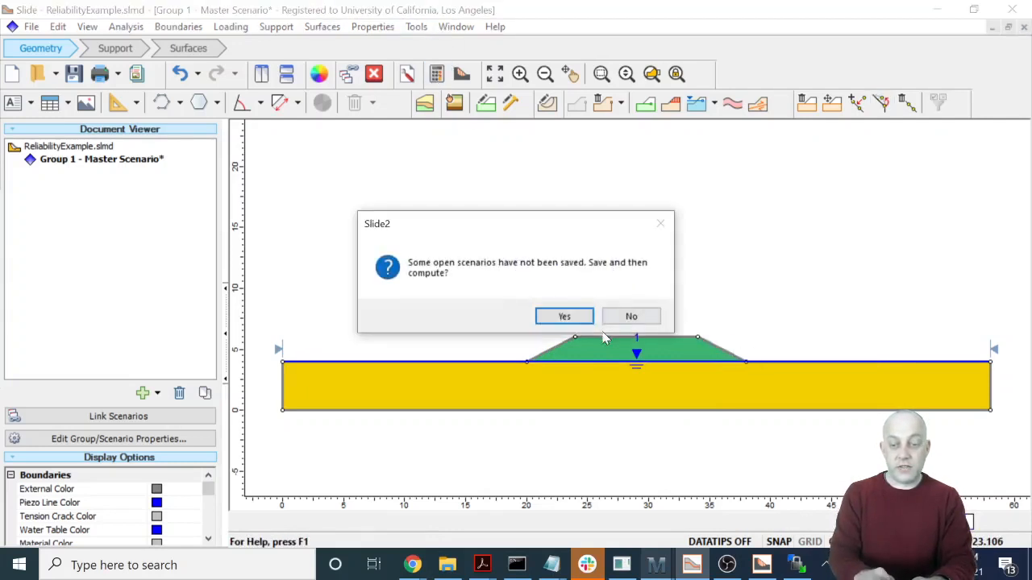
pyautogui.click(562, 313)
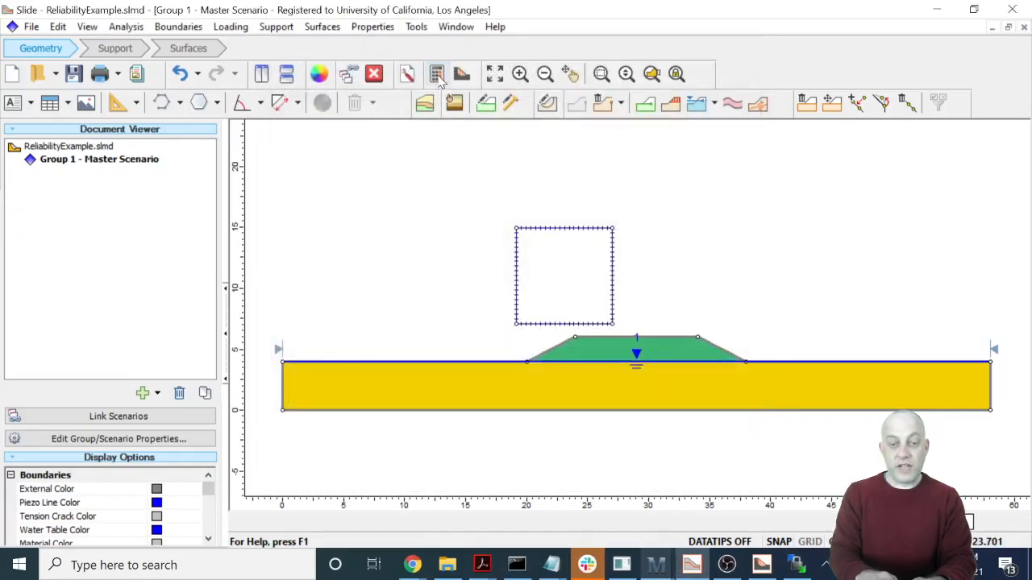
# - Open the results of the 2 m high embankment in Slide Interpret and examine its critical slip surface and factor of safety
pyautogui.click(461, 74)
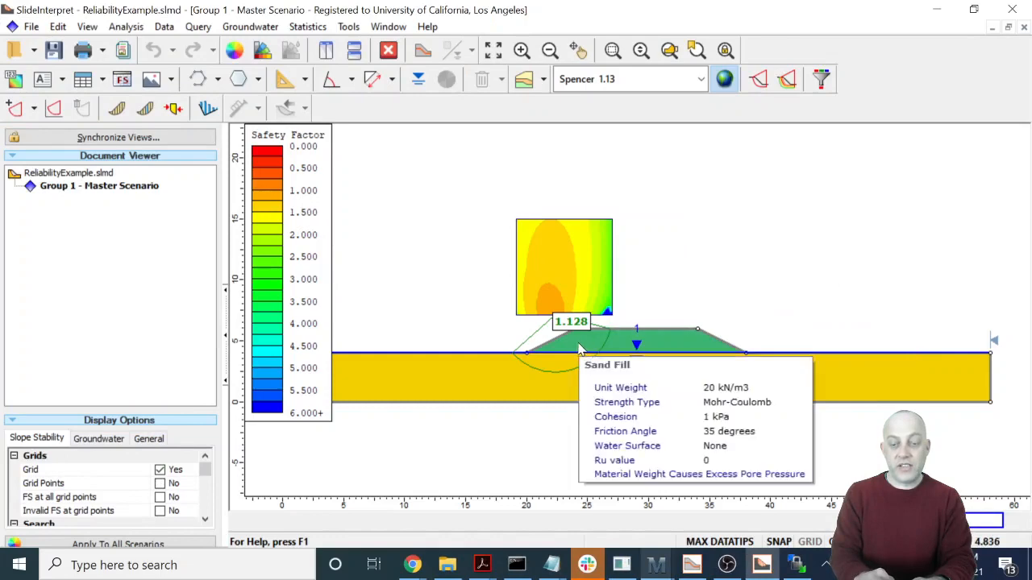
pyautogui.moveTo(553, 339)
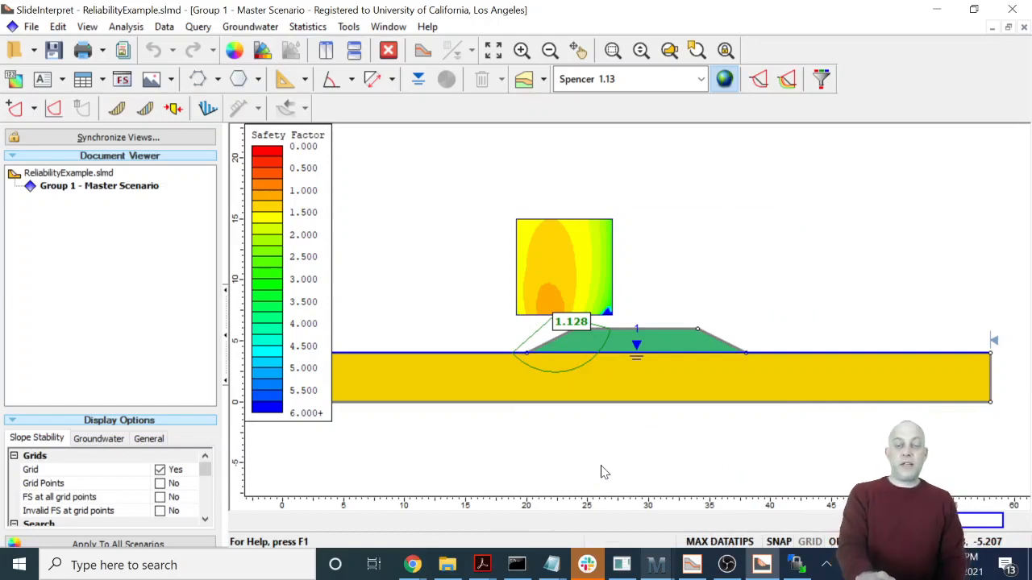
pyautogui.moveTo(573, 386)
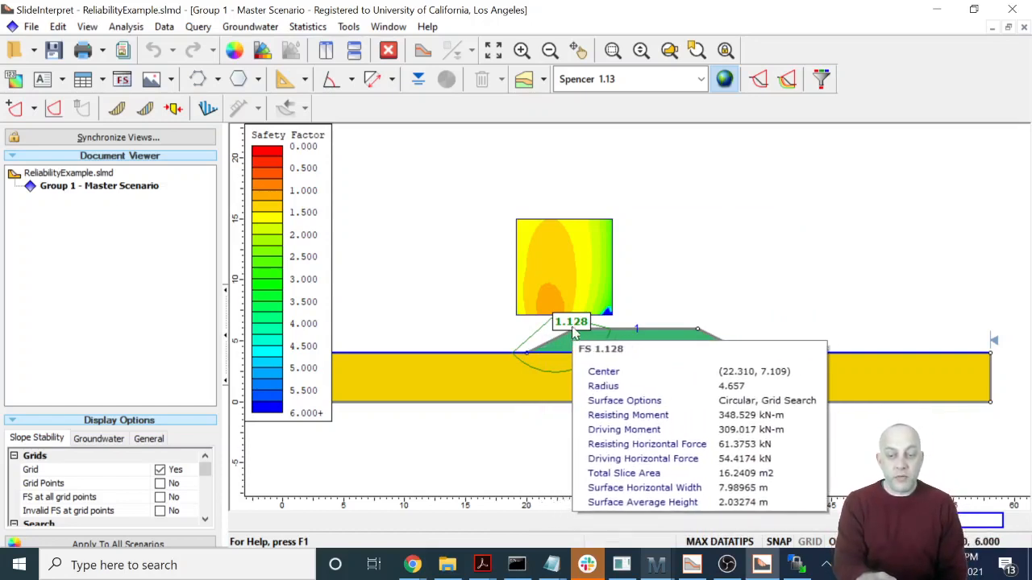
pyautogui.moveTo(629, 408)
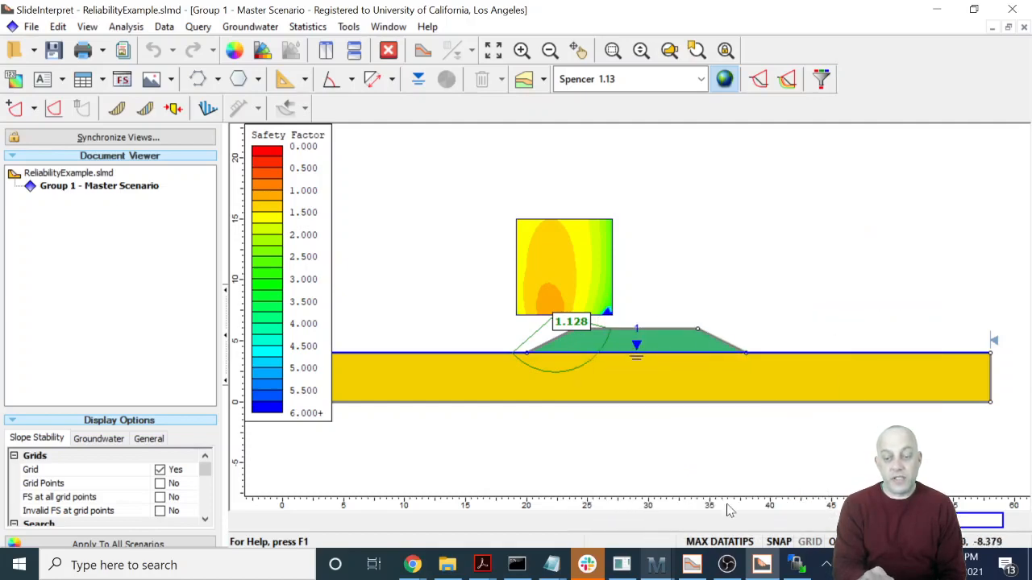
# - Back in the Slide modeler, raise the embankment to 4 m high by moving its crest vertices to (28, 8) and (30, 8)
pyautogui.click(695, 566)
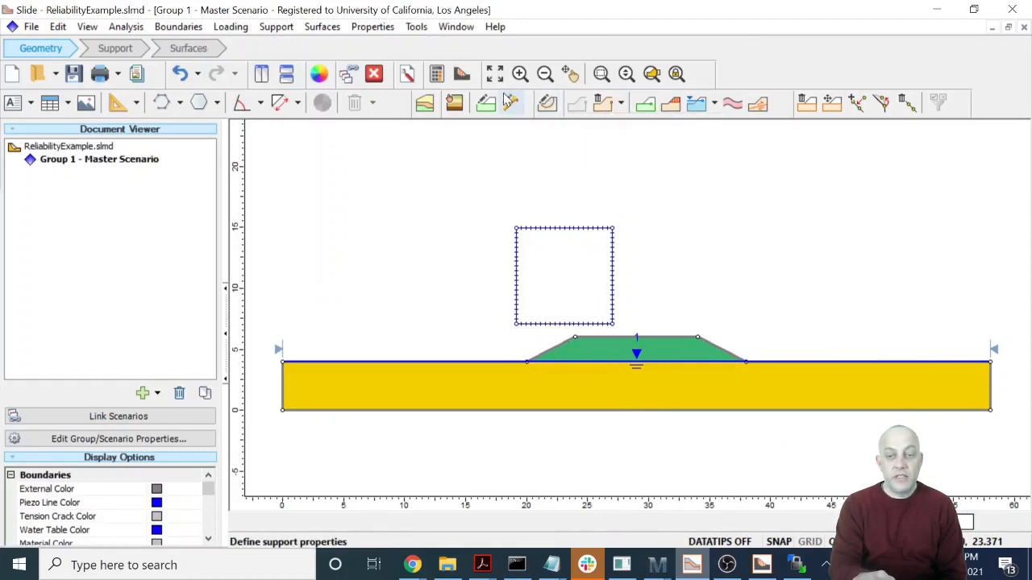
pyautogui.rightClick(576, 338)
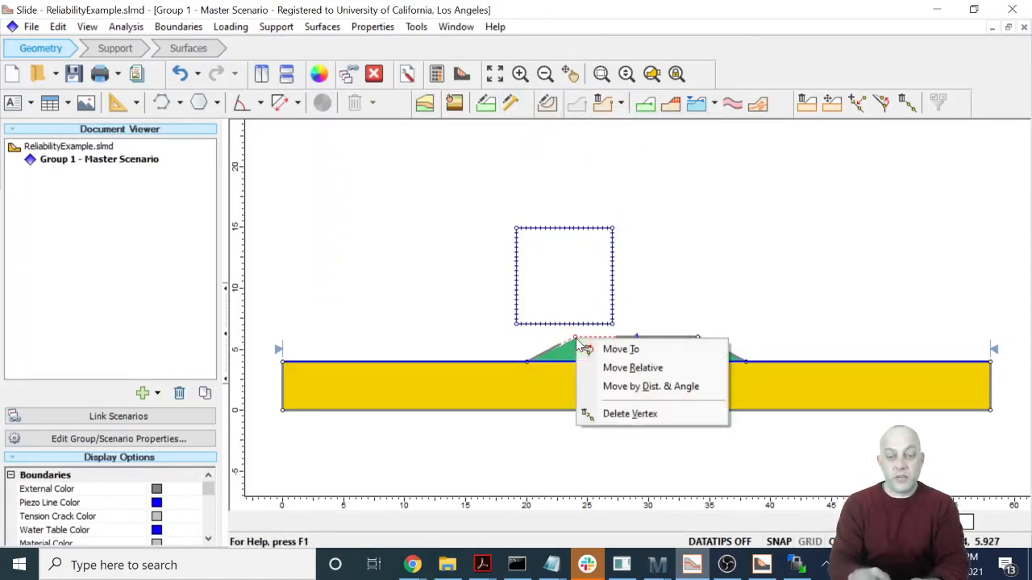
pyautogui.click(618, 348)
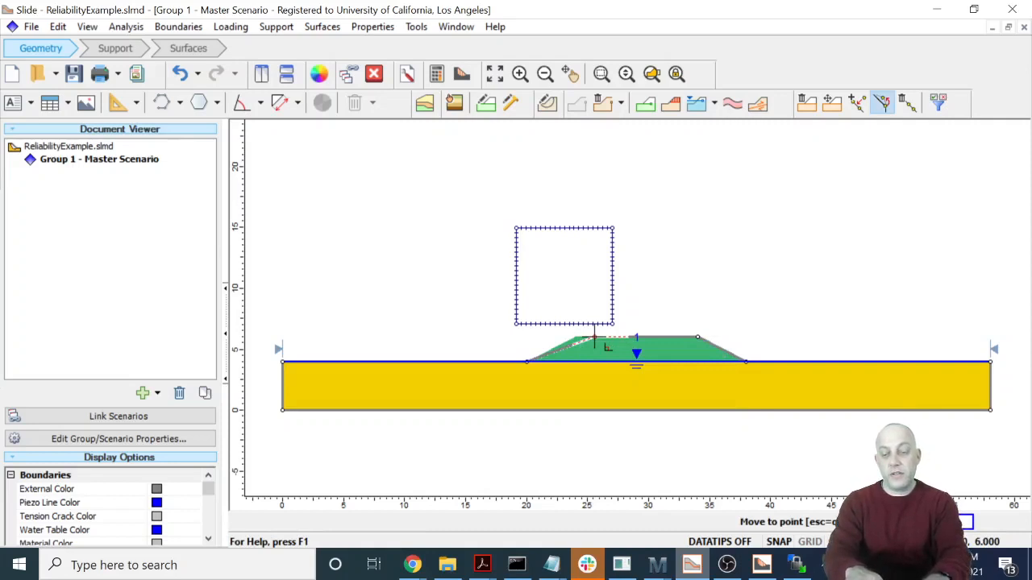
pyautogui.write('28,8')
pyautogui.press('Return')
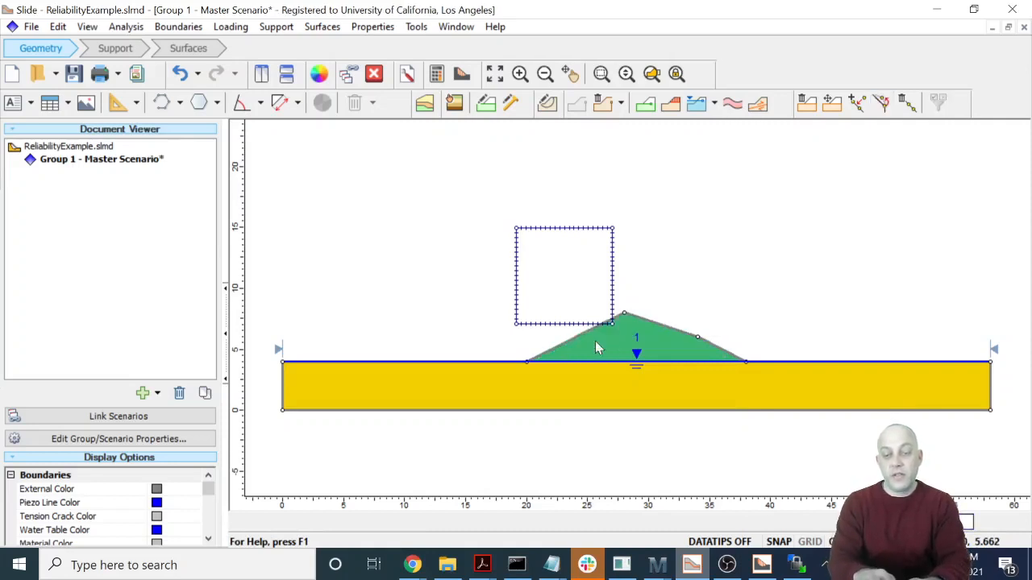
pyautogui.rightClick(694, 335)
pyautogui.click(714, 346)
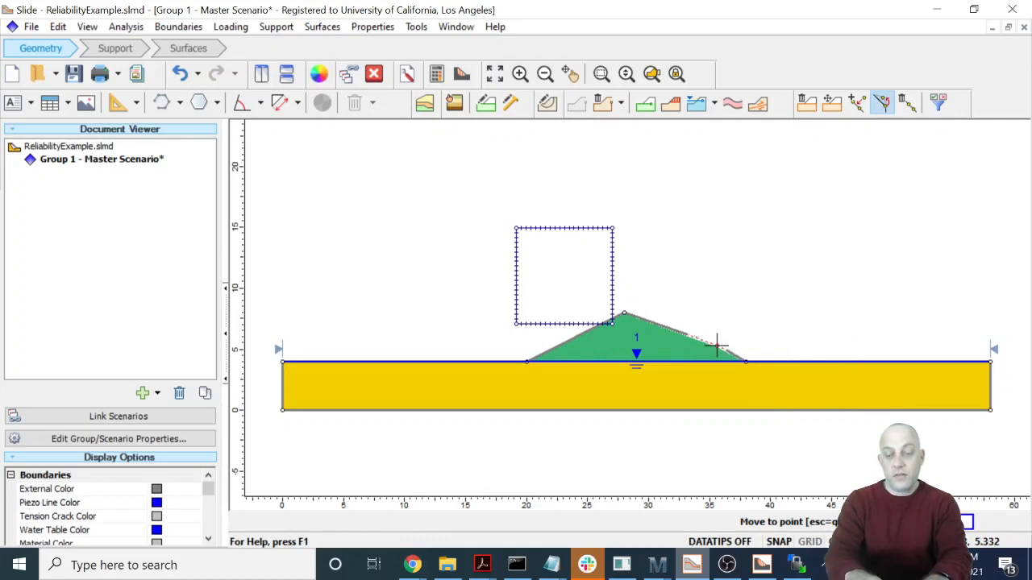
pyautogui.write('30,8')
pyautogui.press('Return')
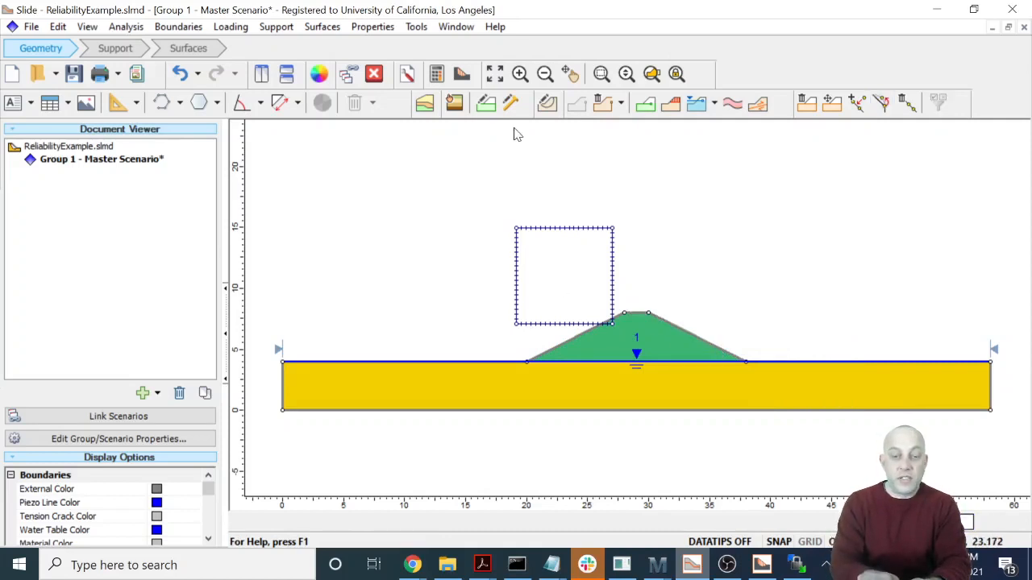
# - Add a material boundary from the crest vertex at (30, 8) along the slope to (34, 6) and across the embankment to (24, 6)
pyautogui.click(644, 102)
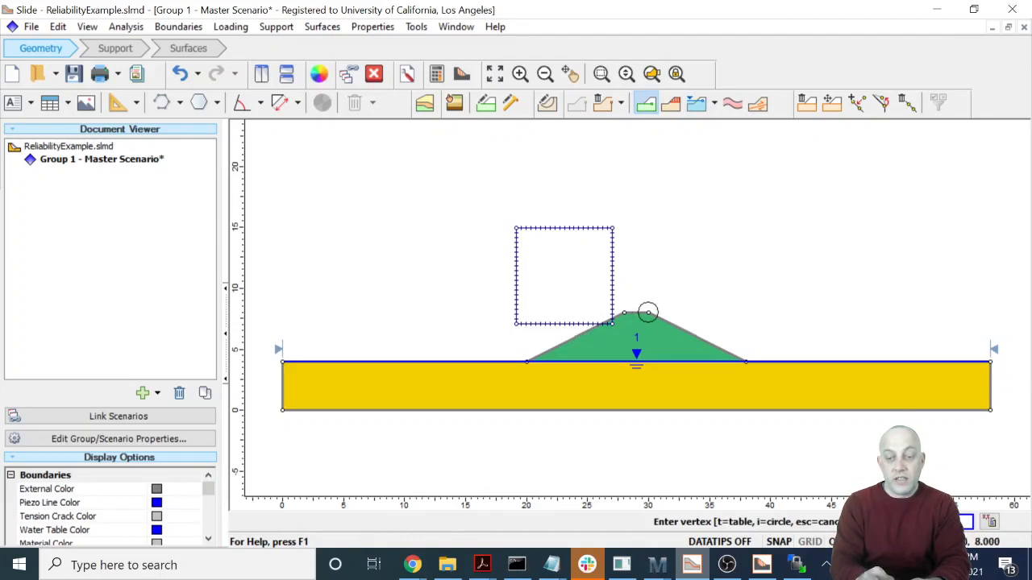
pyautogui.click(648, 312)
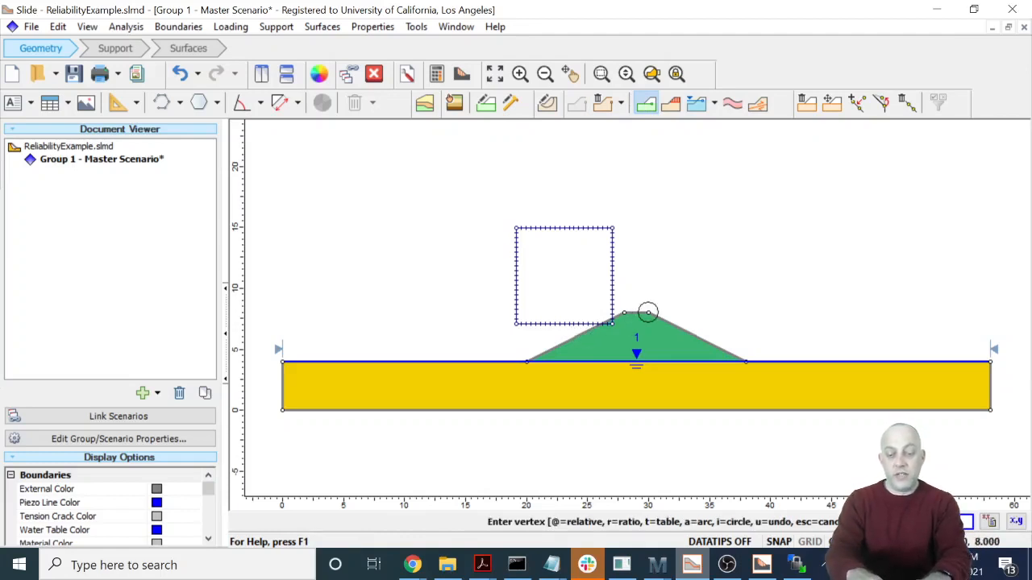
pyautogui.click(697, 337)
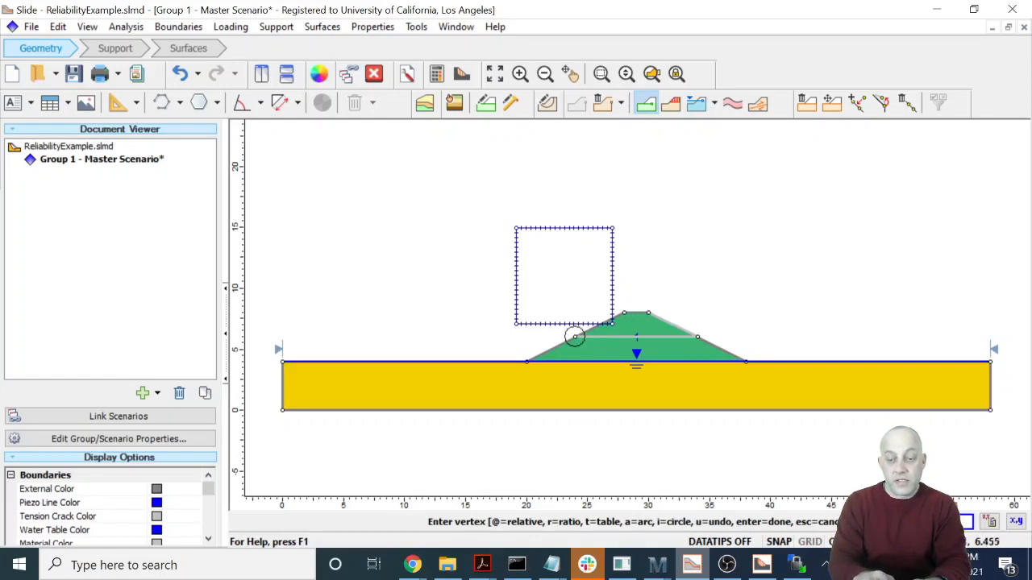
pyautogui.click(574, 337)
pyautogui.press('Return')
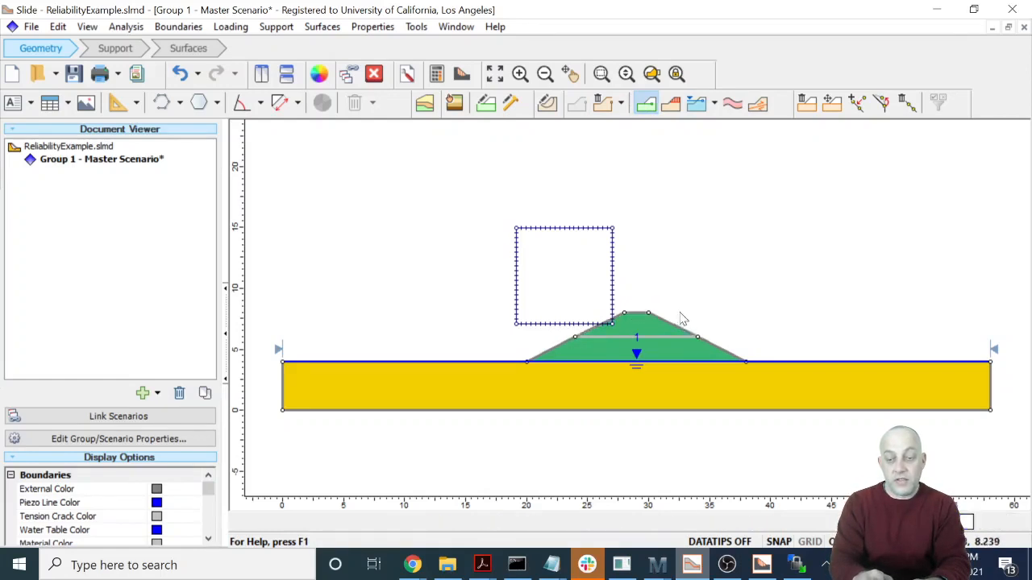
# - Assign Material 3 to the upper part of the embankment, above the new material boundary
pyautogui.rightClick(656, 331)
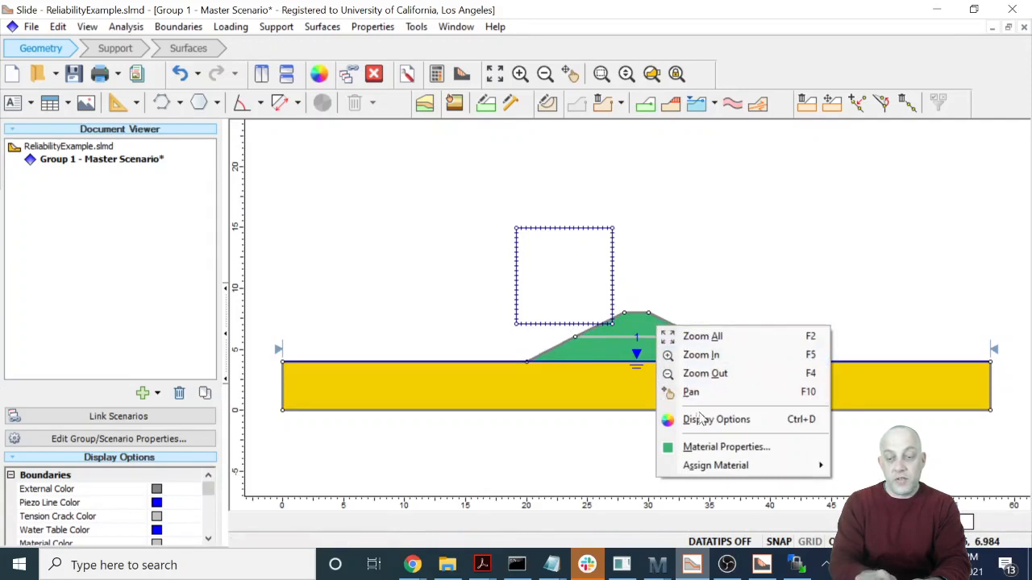
pyautogui.moveTo(712, 466)
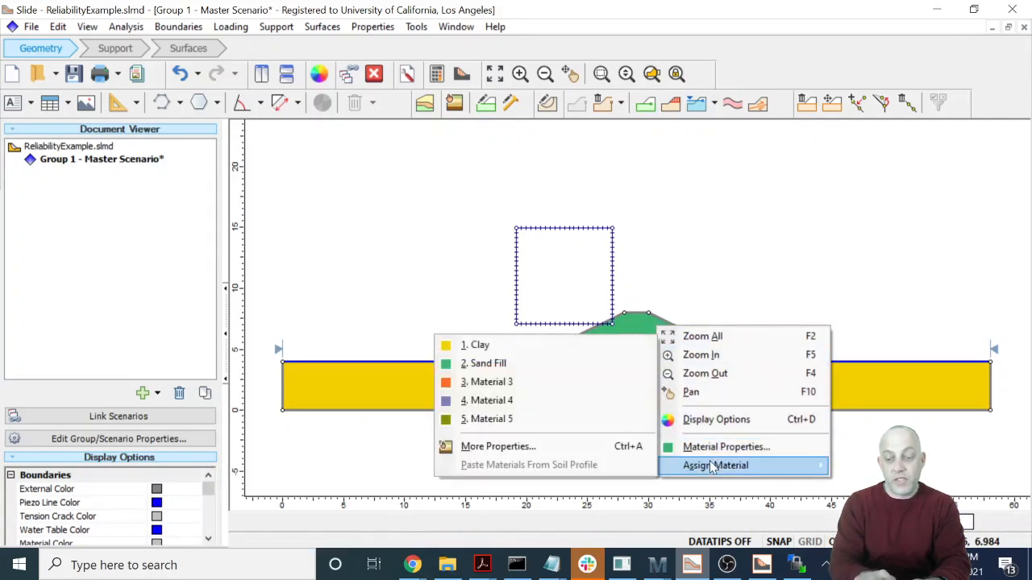
pyautogui.click(552, 382)
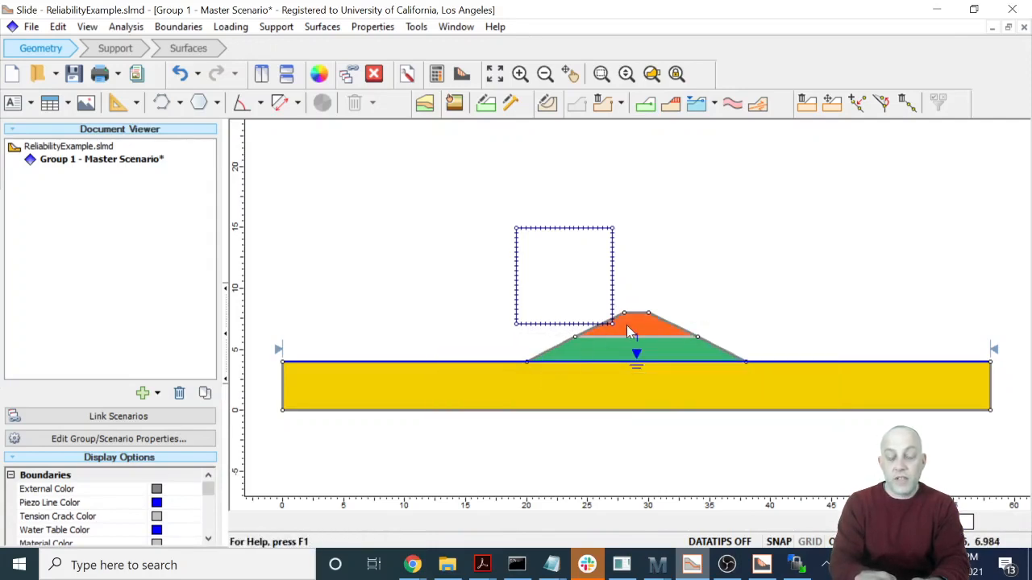
# - Turn off weight-created excess pore pressure for the Sand Fill material and rename it "Sand Fill (Stage 1)"
pyautogui.rightClick(663, 353)
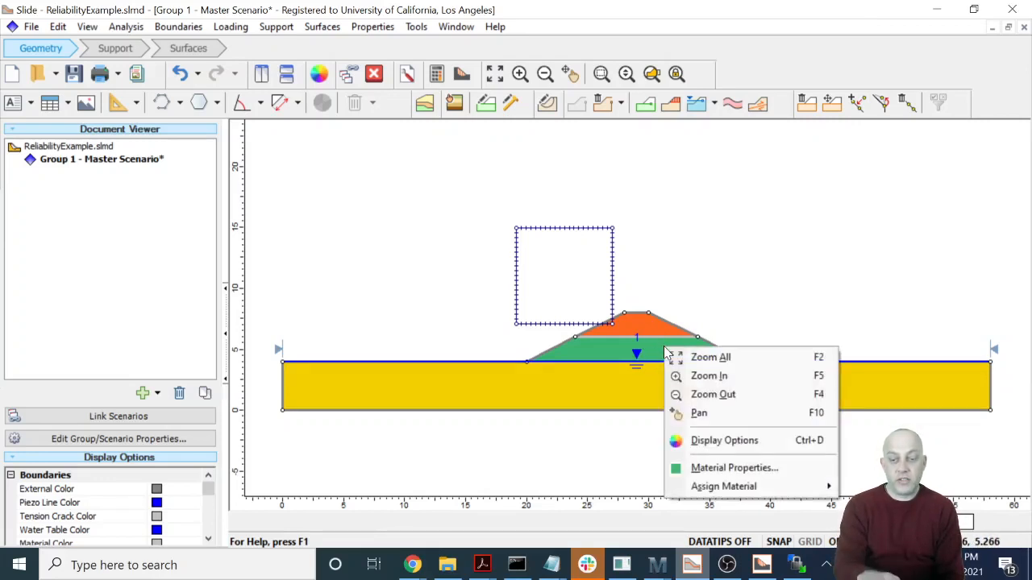
pyautogui.click(700, 469)
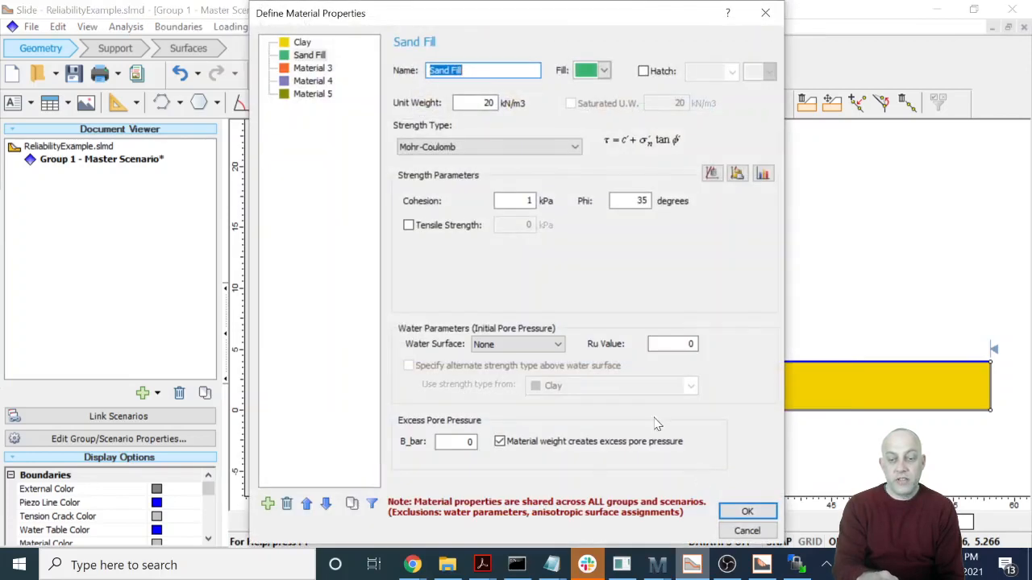
pyautogui.click(500, 442)
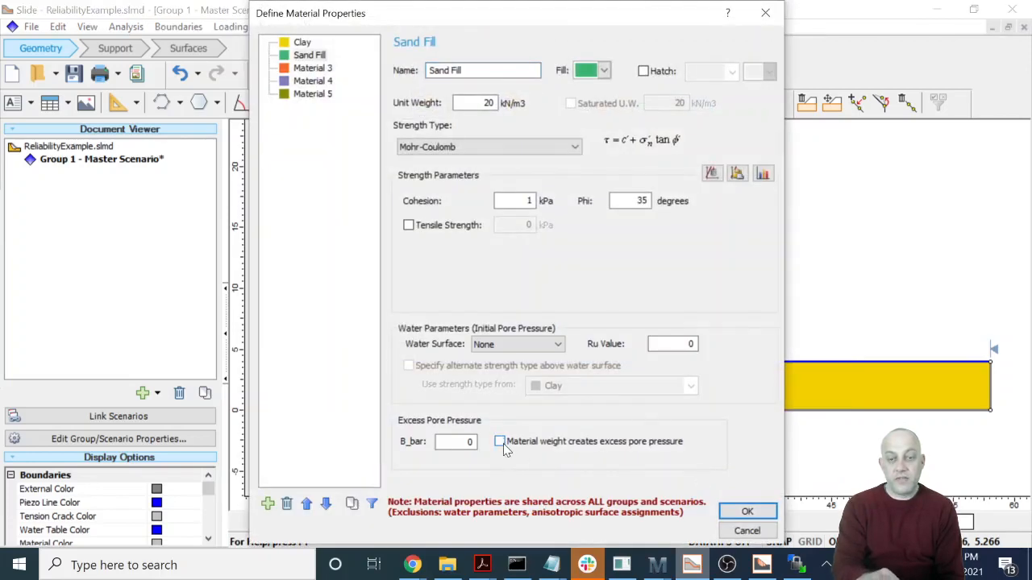
pyautogui.click(319, 69)
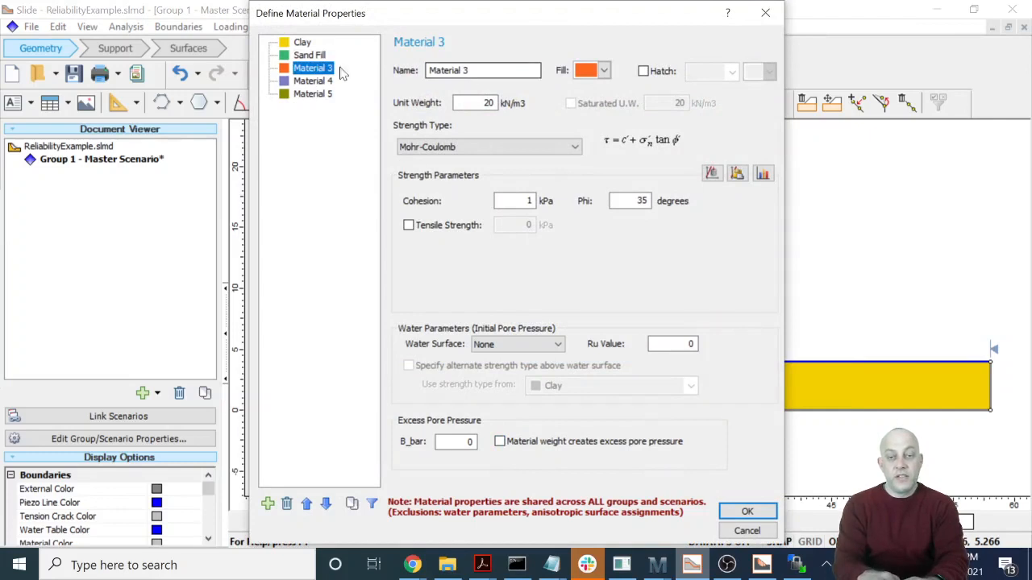
pyautogui.click(315, 56)
pyautogui.click(483, 71)
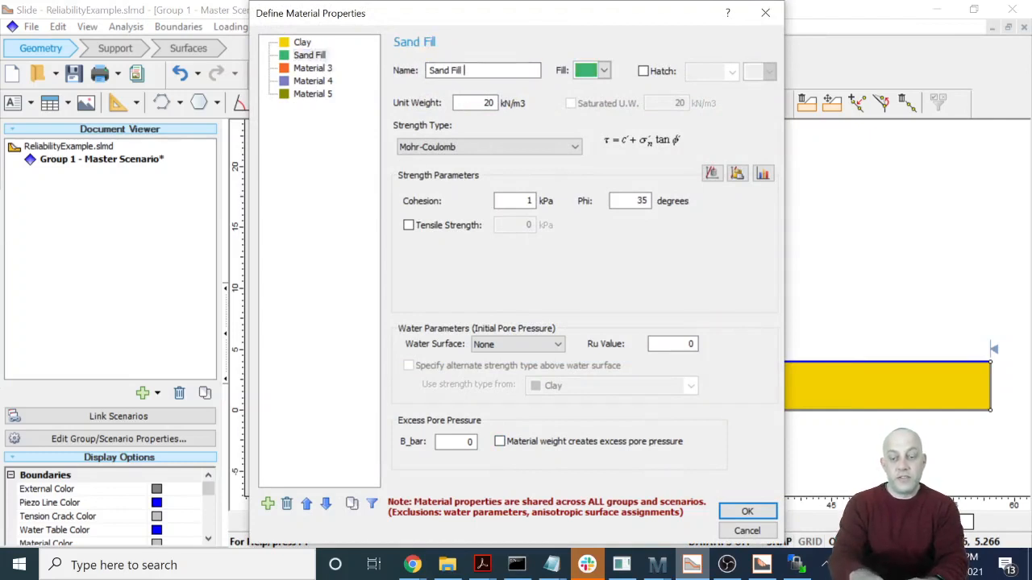
pyautogui.write('(Stage 1)')
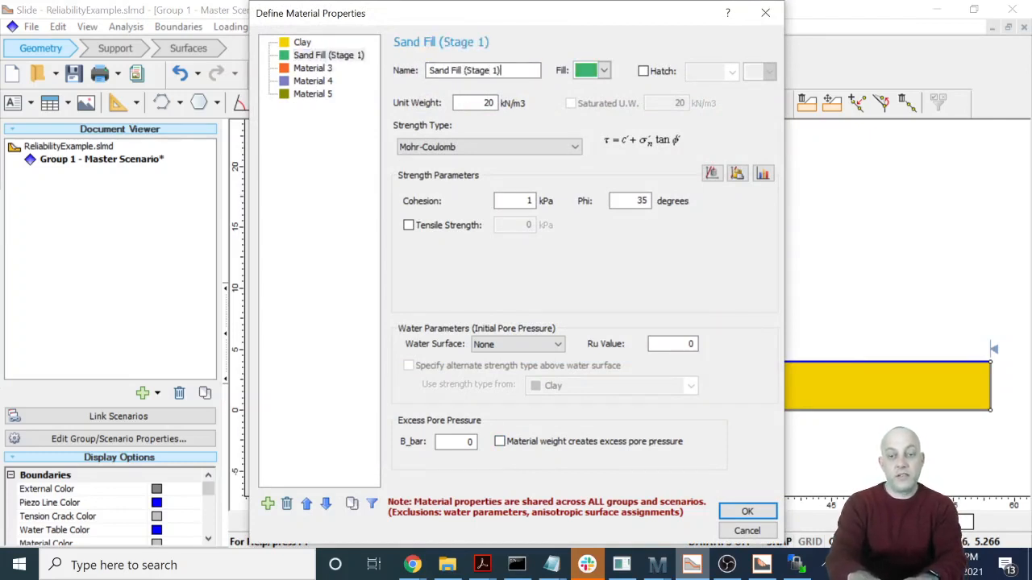
# - Rename Material 3 as "Sand Fill (Stage 2)" and let its material weight create excess pore pressure
pyautogui.click(312, 71)
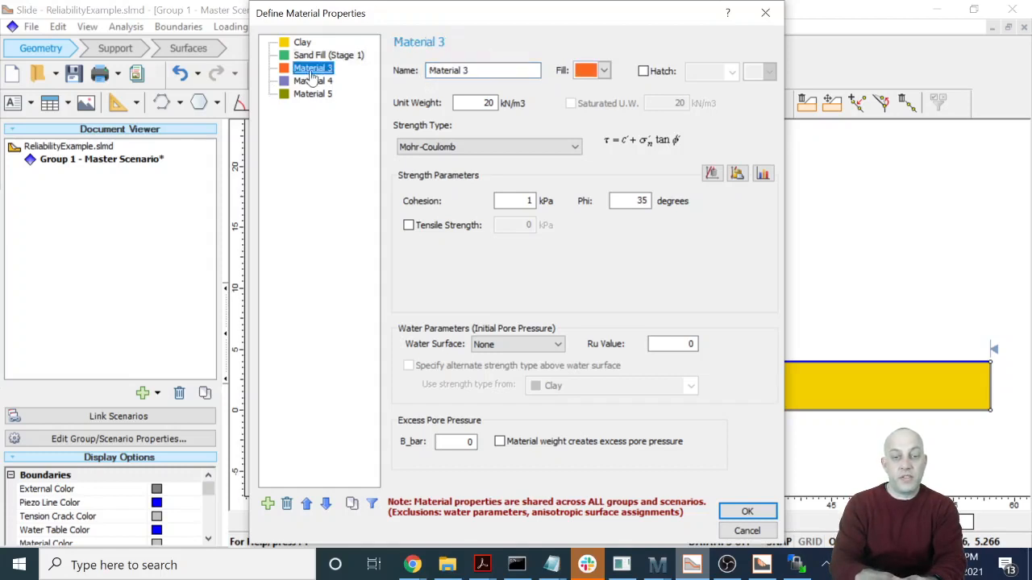
pyautogui.press('Tab')
pyautogui.write('Sand ')
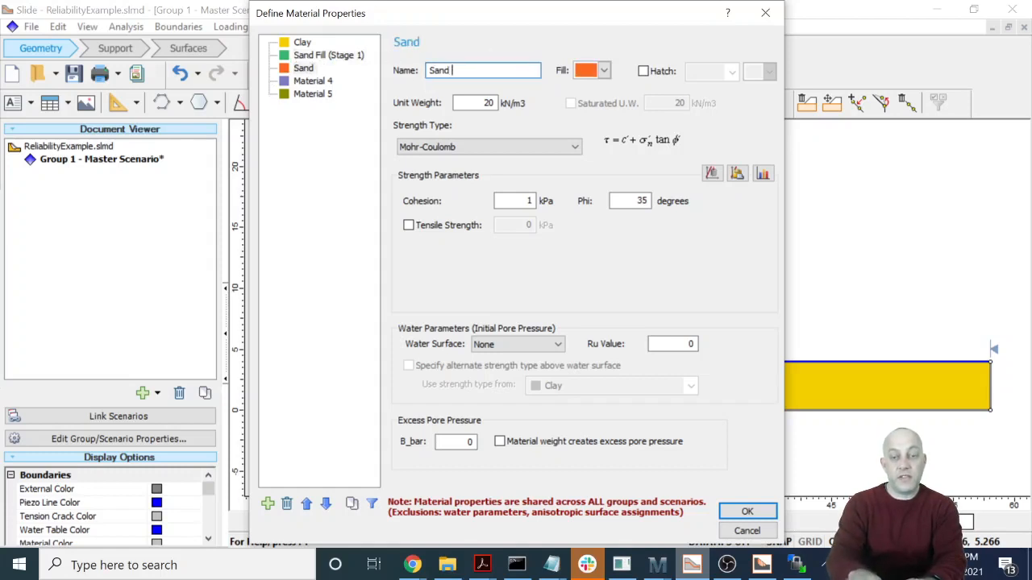
pyautogui.write('Fill (Stage ')
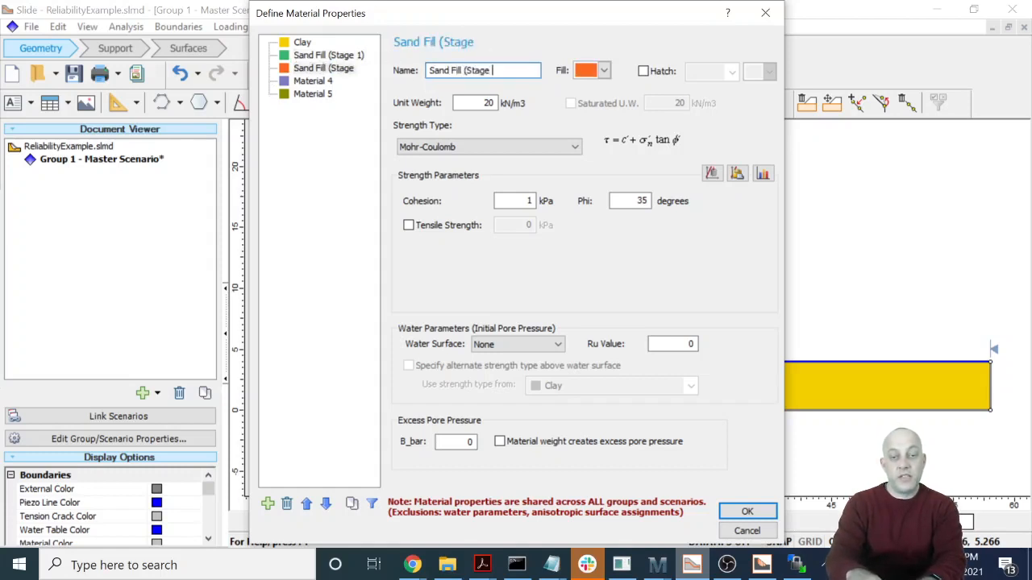
pyautogui.write('2)')
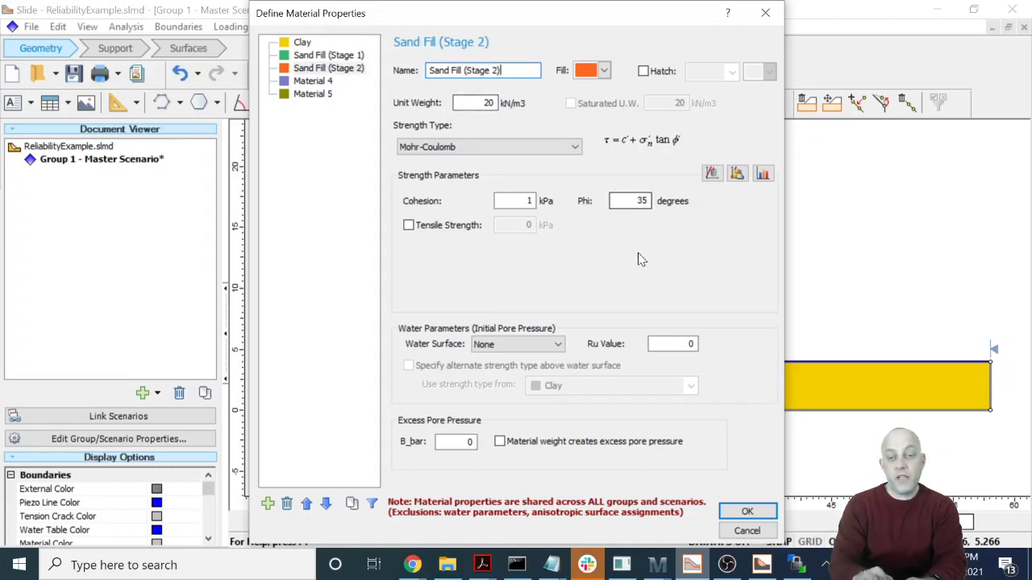
pyautogui.click(500, 441)
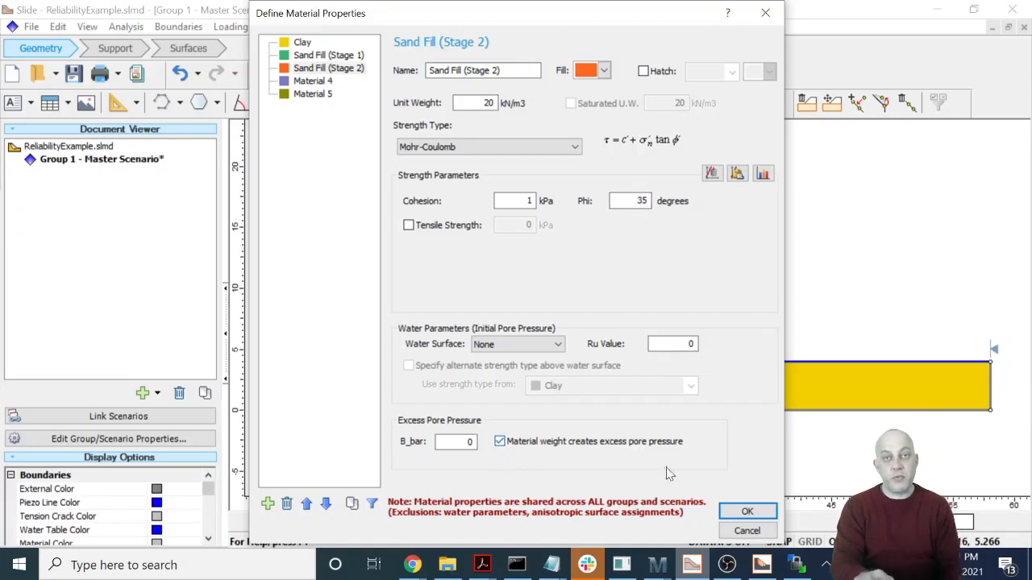
pyautogui.click(739, 515)
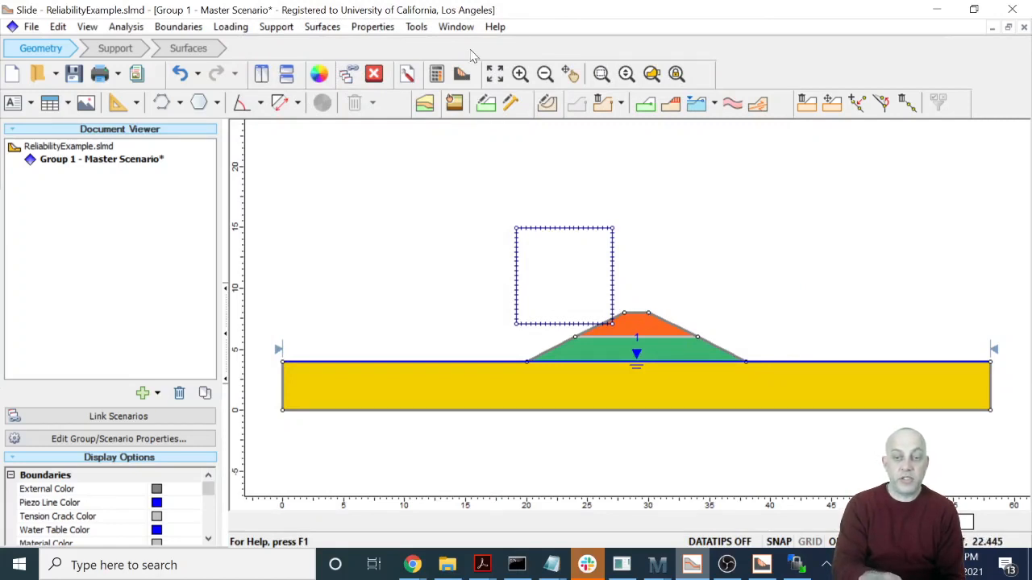
# - Save and compute the two-stage embankment model, and examine its critical slip surface in Slide Interpret
pyautogui.click(437, 74)
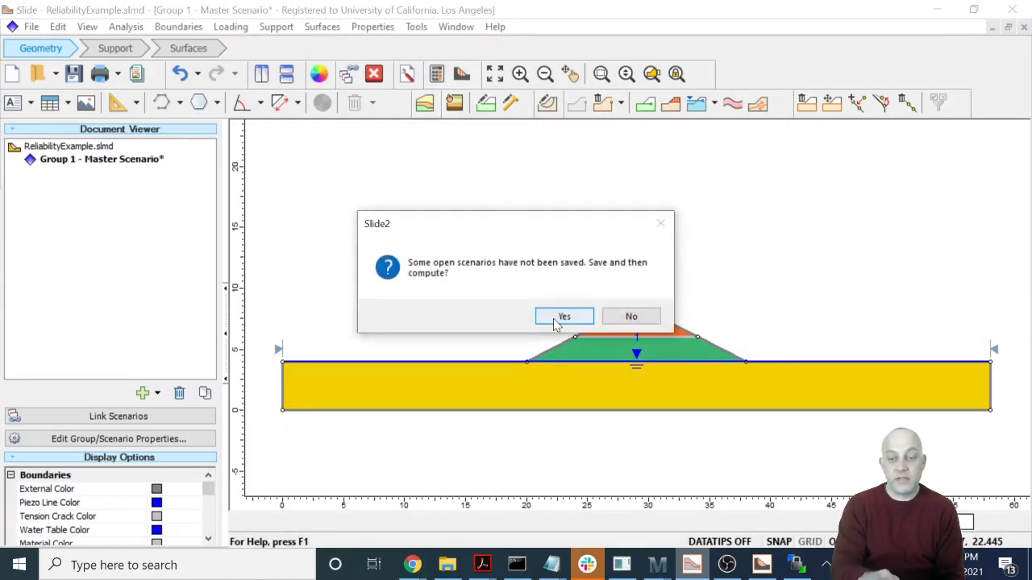
pyautogui.click(556, 321)
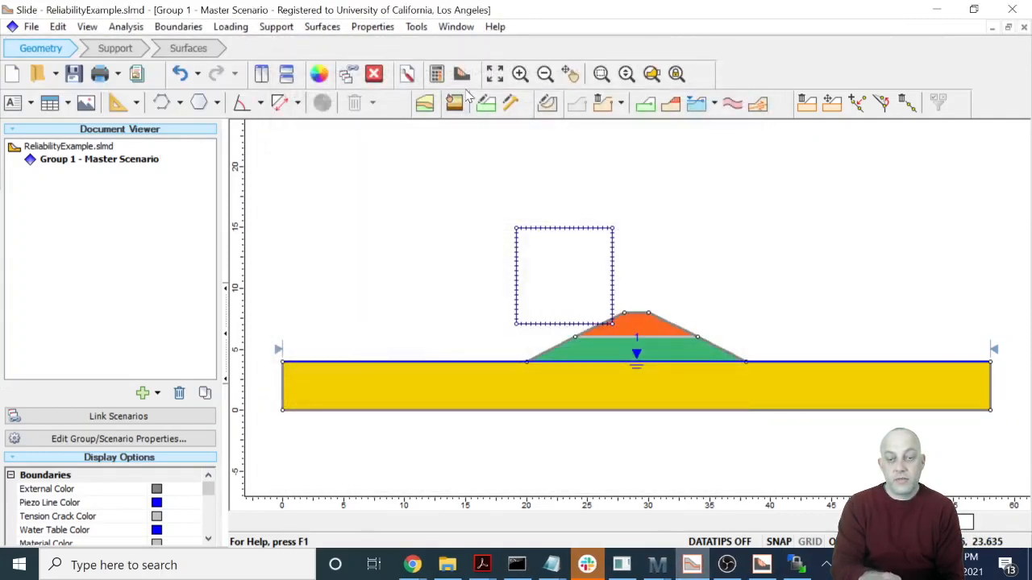
pyautogui.click(462, 74)
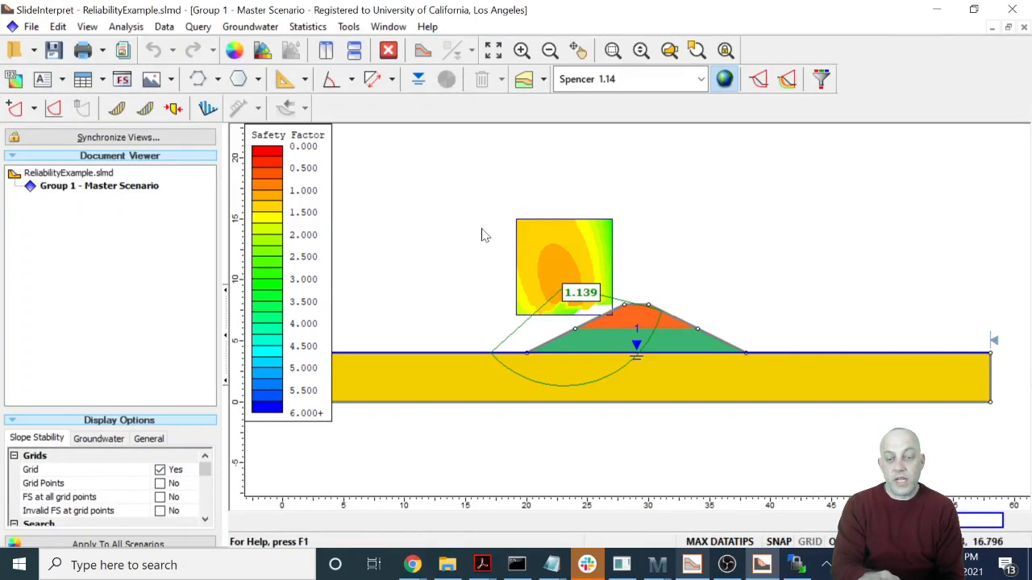
pyautogui.moveTo(584, 284)
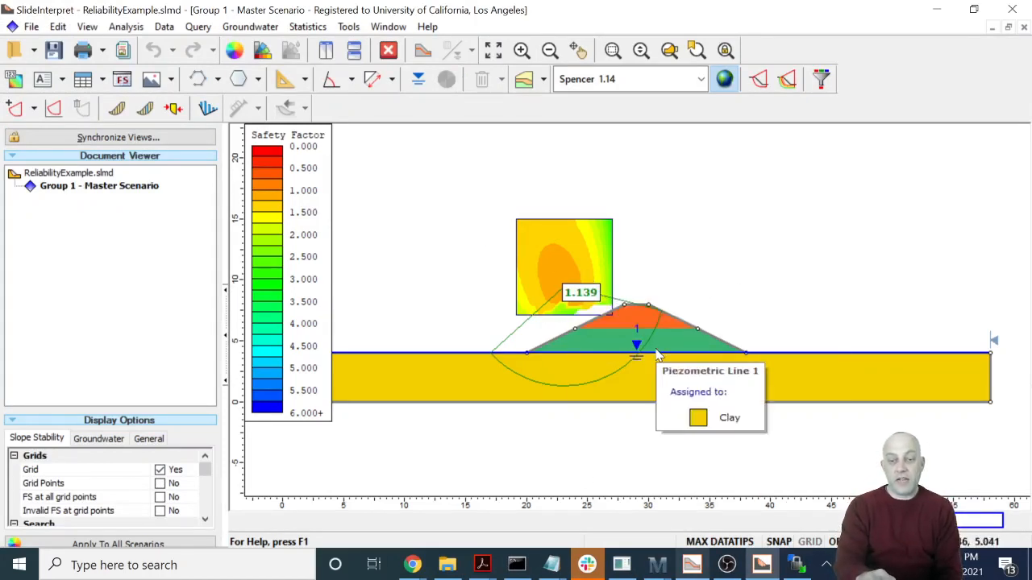
pyautogui.moveTo(649, 324)
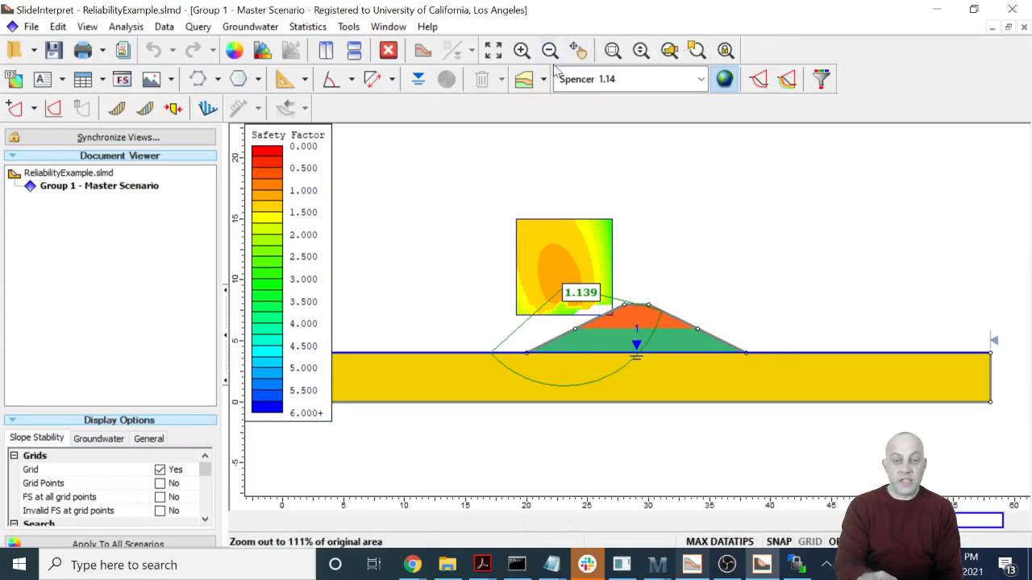
# - Display the shear strength contours in the property viewer and examine the clay strength beneath the embankment's centre
pyautogui.click(524, 79)
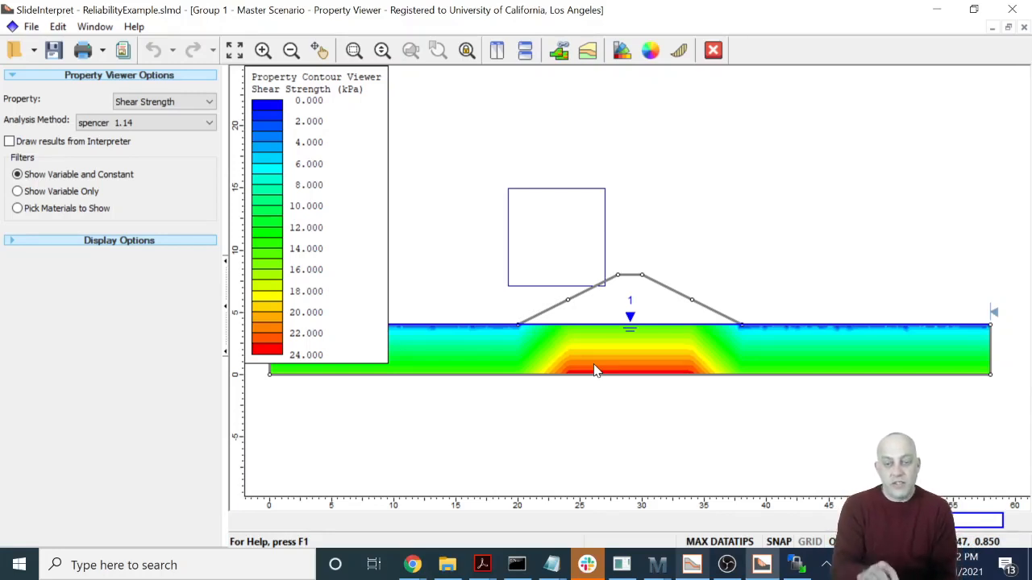
pyautogui.moveTo(633, 373)
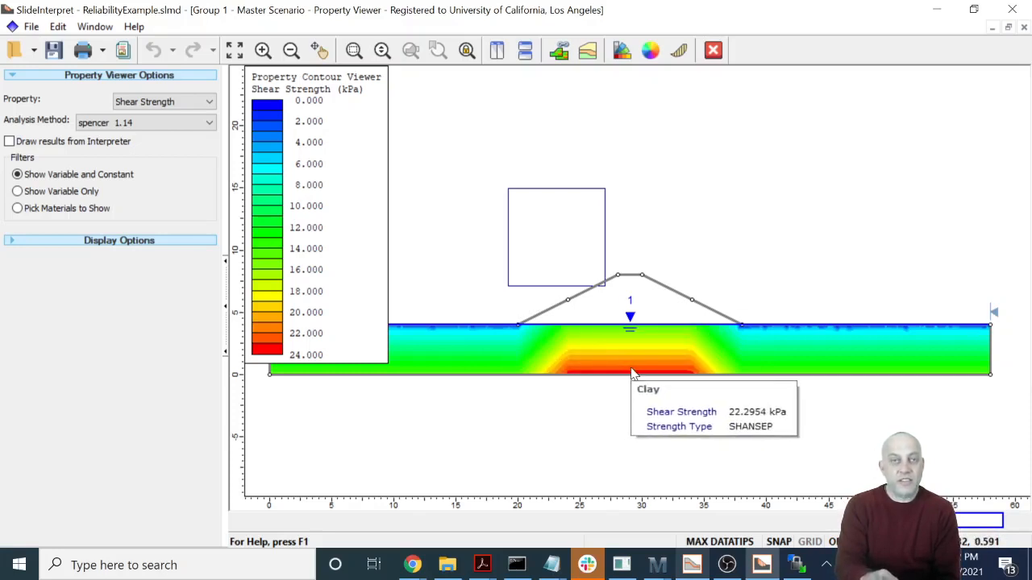